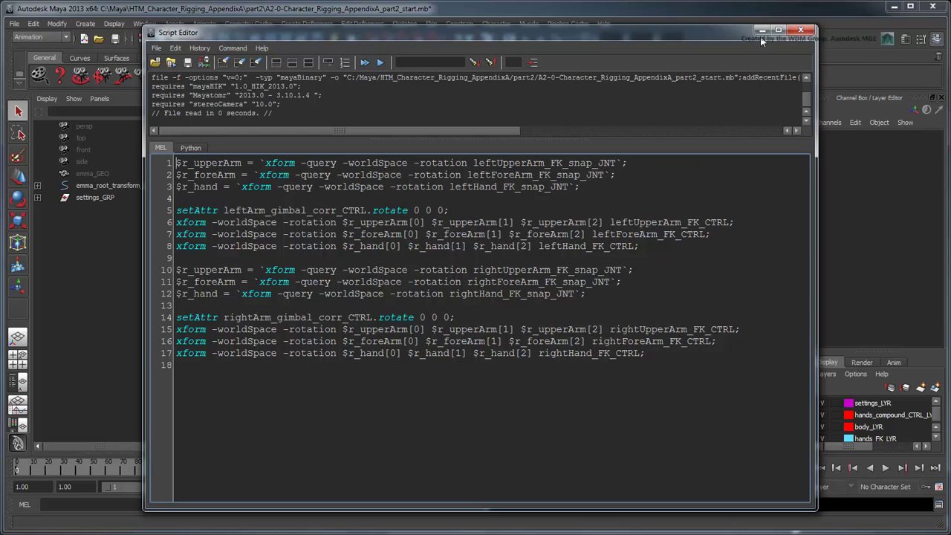
- Minimize the Script Editor holding the FK arm-snapping MEL script to reveal the character rig
click(761, 33)
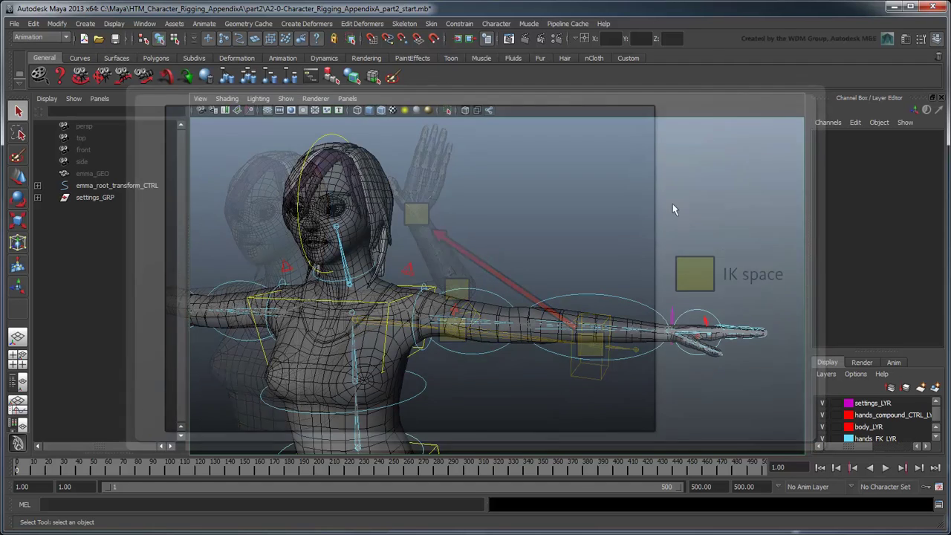
- Set the left arm settings control's FK / IK Blend to 1
click(680, 325)
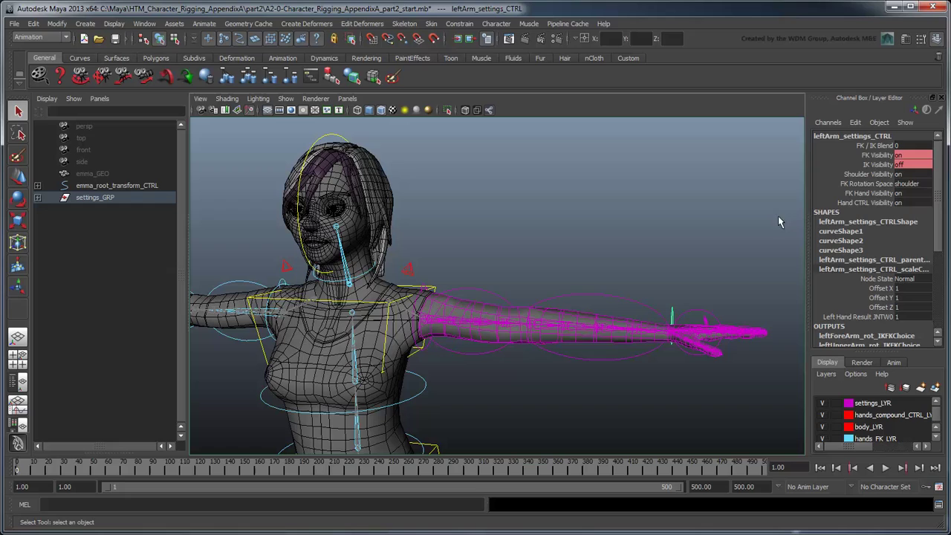
click(875, 145)
middle_drag(628, 227, 638, 228)
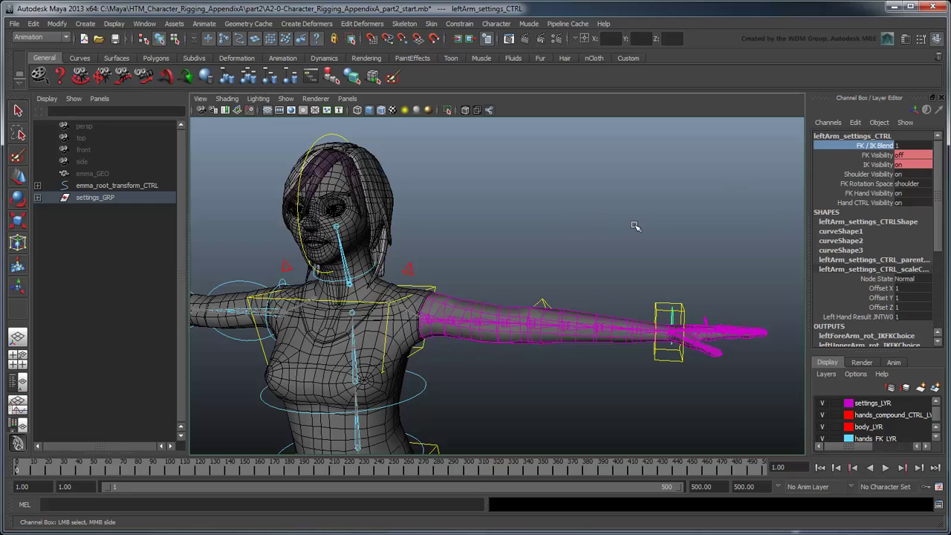
- Duplicate leftArm_CTRL and rename the copy leftArm_IK_snap_GRP
click(662, 314)
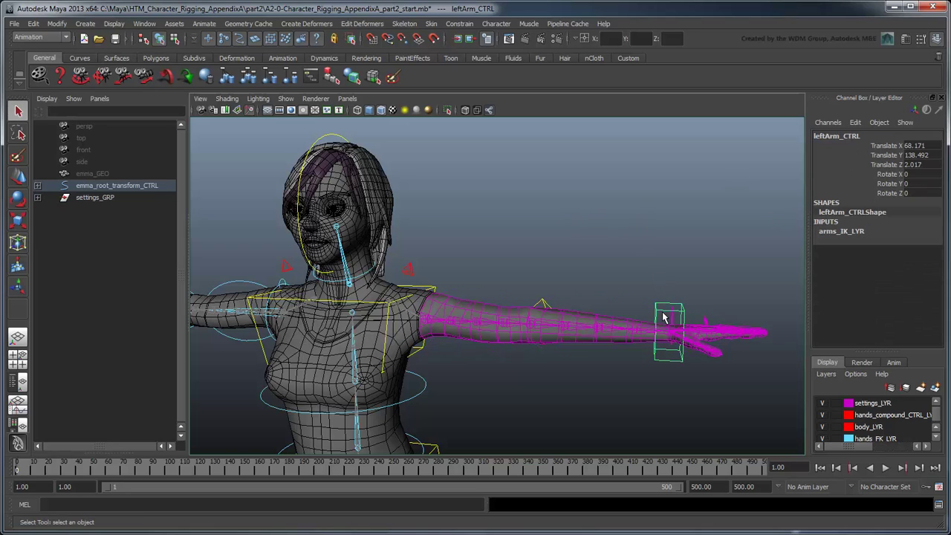
click(38, 186)
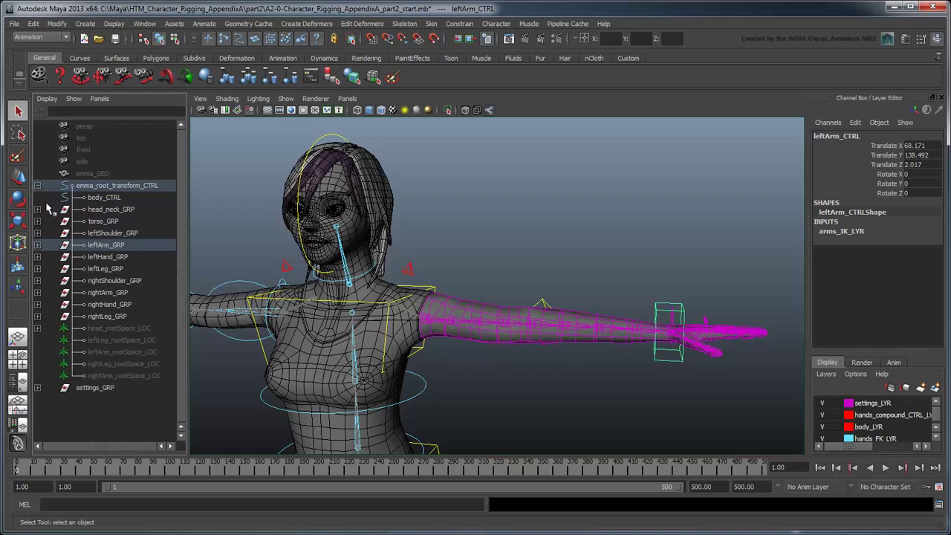
click(39, 245)
click(39, 269)
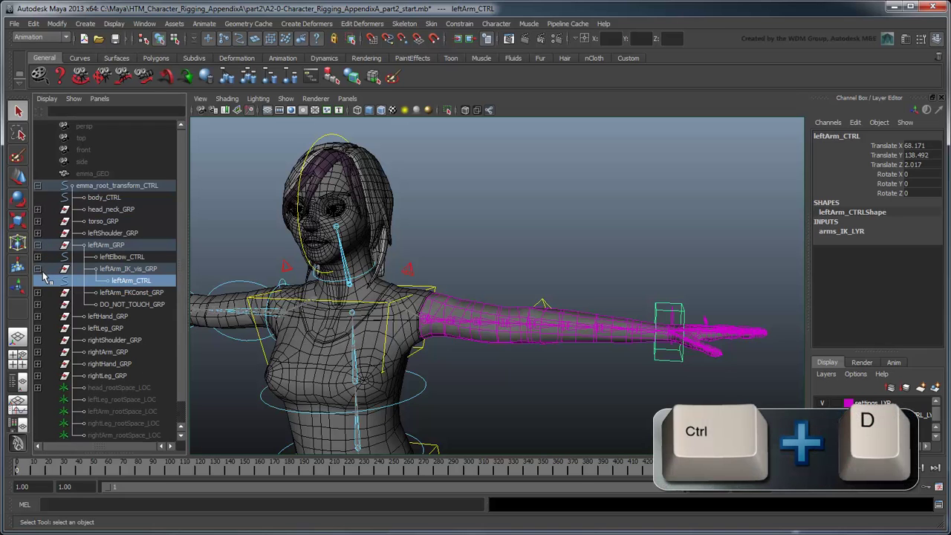
key(ctrl+d)
double_click(123, 293)
text(leftArm_IK)
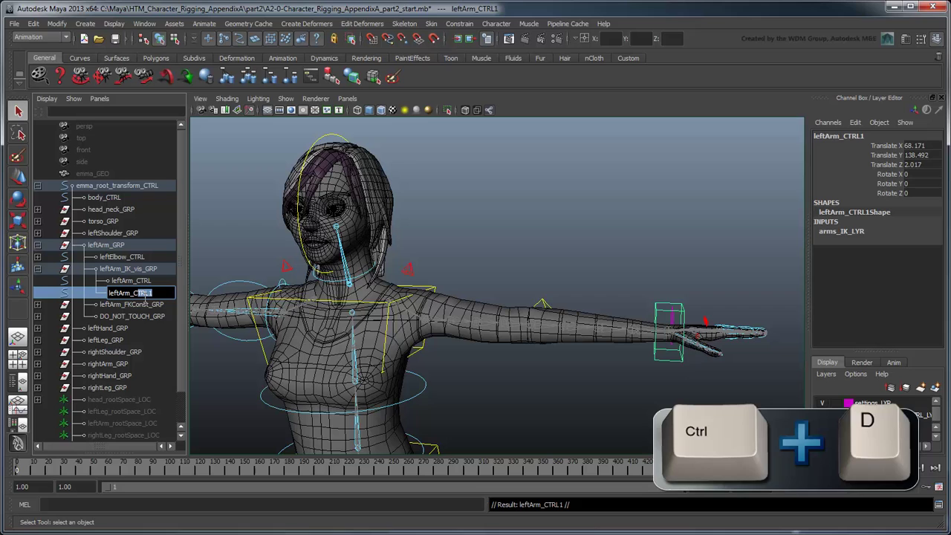
text(_snap_GRP)
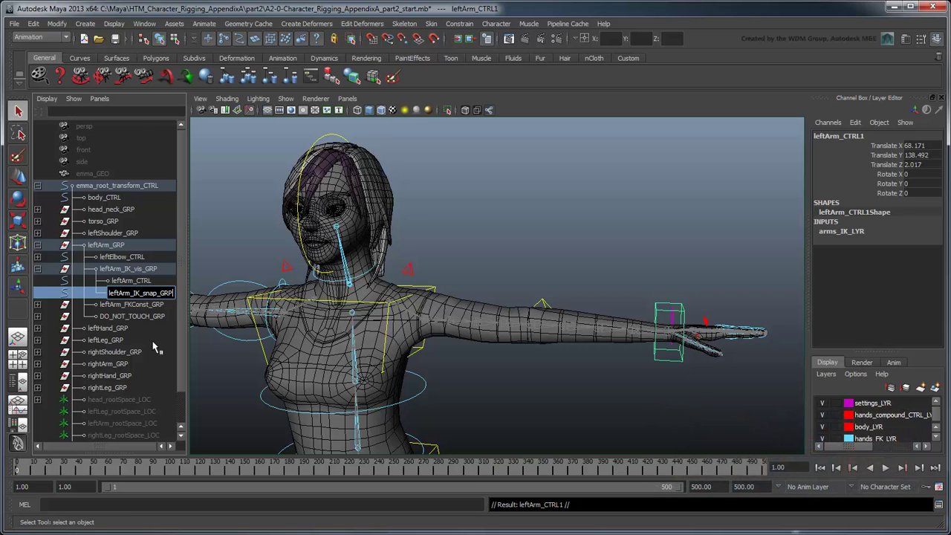
key(Return)
- Parent leftArm_IK_snap_GRP under leftHand_result_JNT in the Outliner
drag(187, 334, 221, 318)
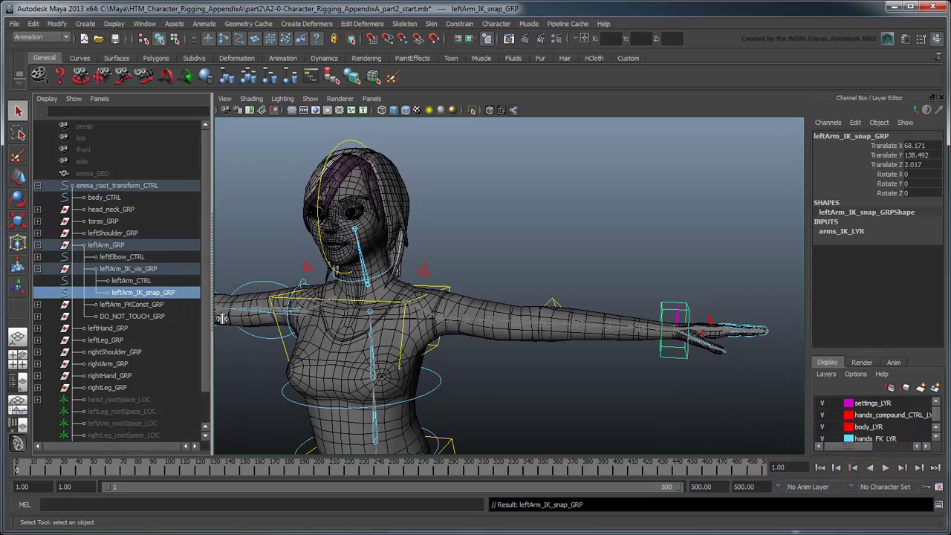
click(188, 304)
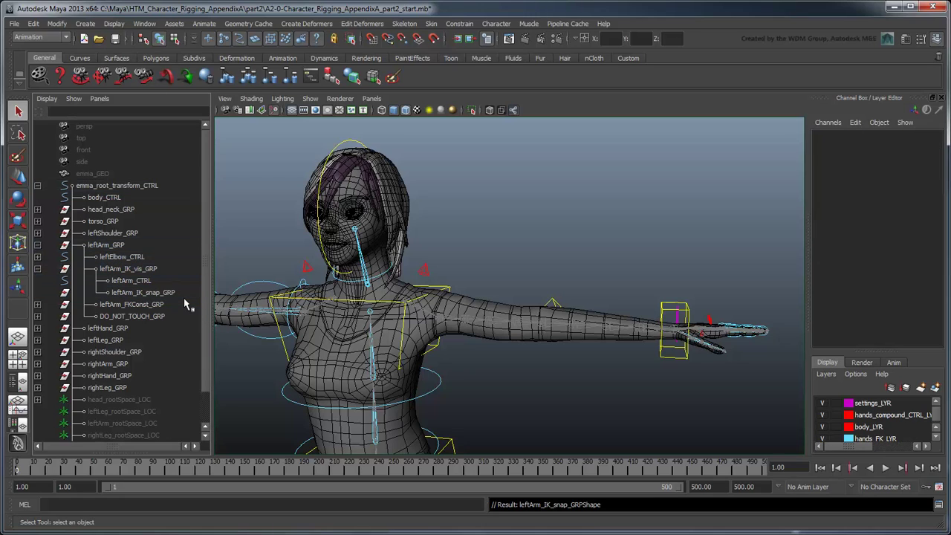
click(38, 316)
scroll(43, 325, down, 3)
click(39, 364)
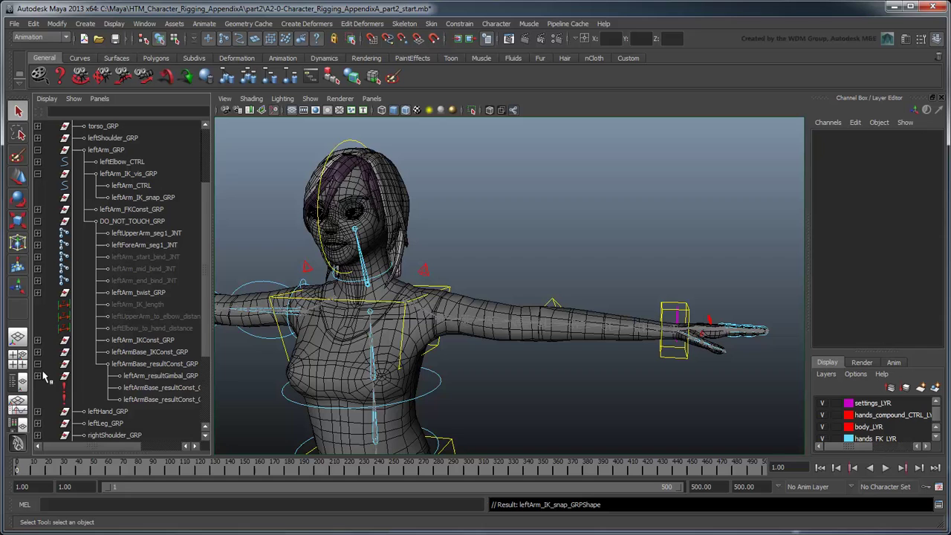
click(38, 375)
click(38, 387)
click(38, 398)
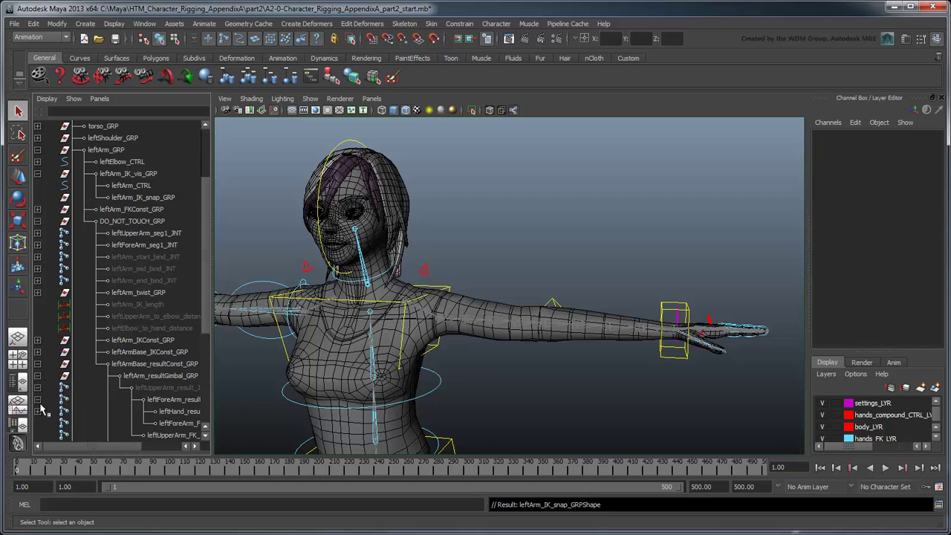
drag(213, 341, 247, 342)
click(170, 198)
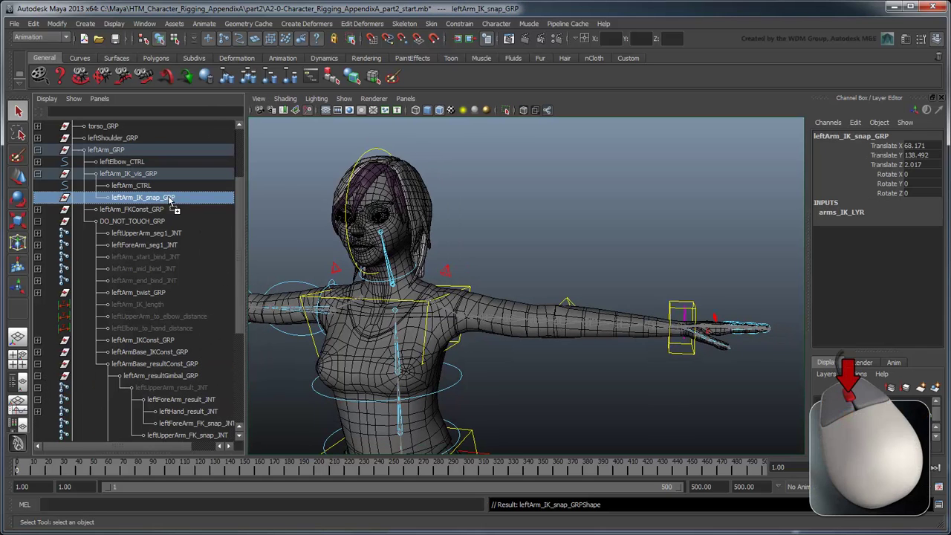
middle_drag(169, 198, 49, 402)
scroll(205, 370, down, 3)
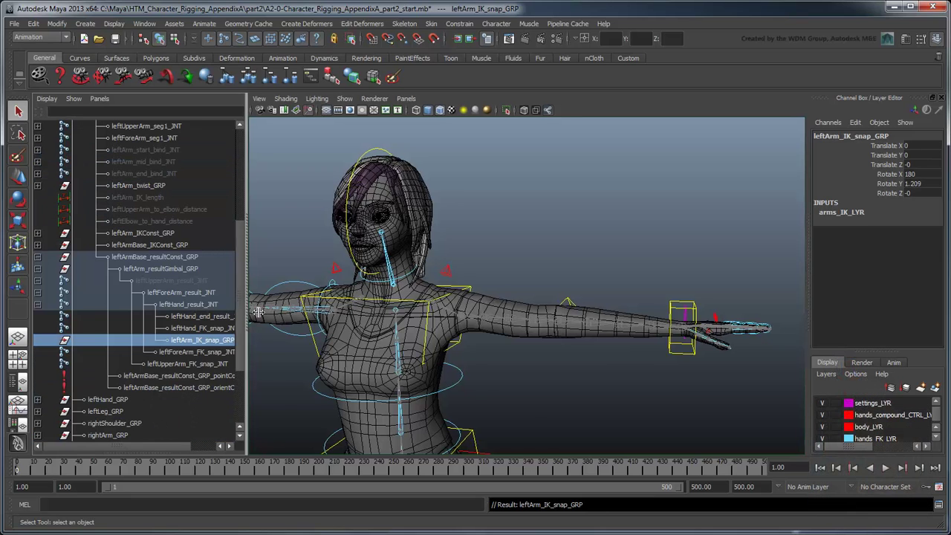
drag(258, 312, 283, 312)
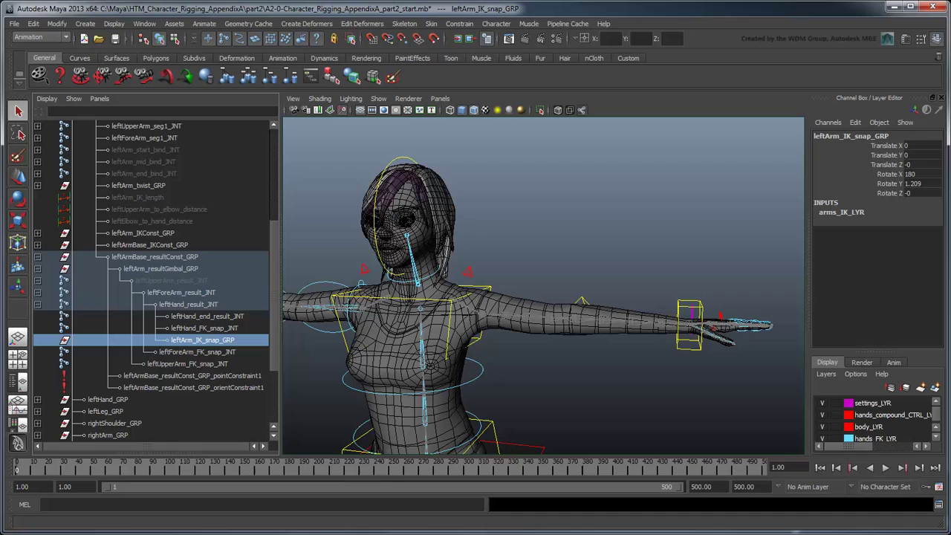
- Reopen the Script Editor and copy the hand rotation query and hand xform lines to the script's end
key(ctrl+shift+s)
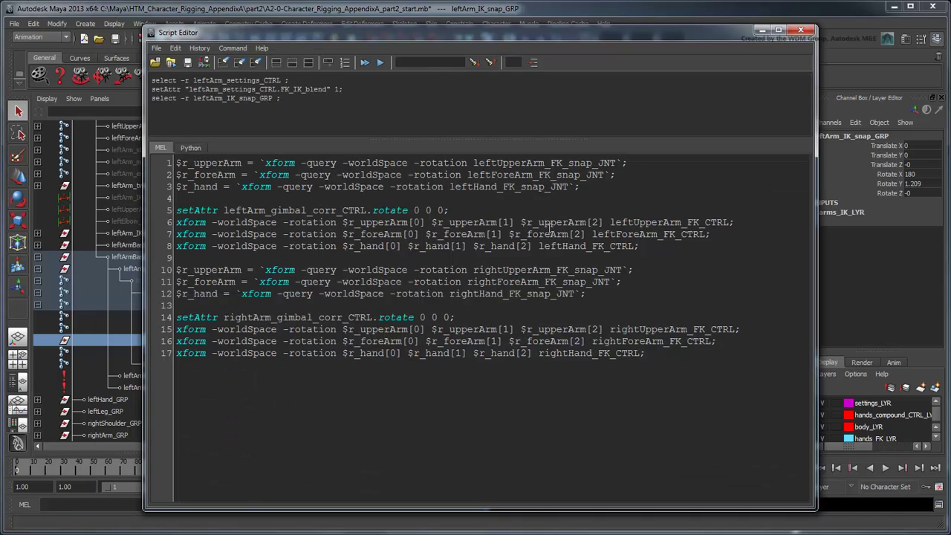
drag(585, 190, 181, 197)
key(ctrl+c)
click(696, 363)
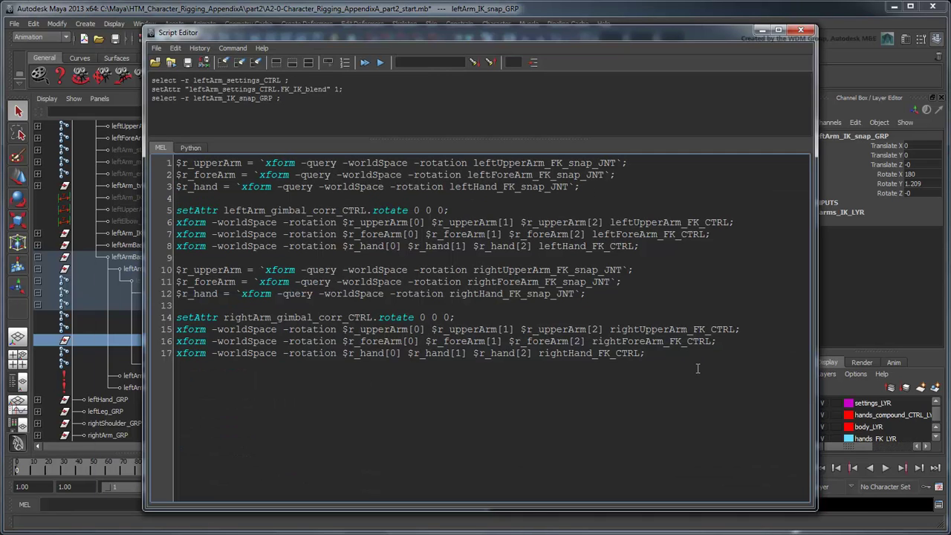
key(Return)
key(Return)
key(ctrl+v)
drag(642, 249, 188, 256)
key(ctrl+c)
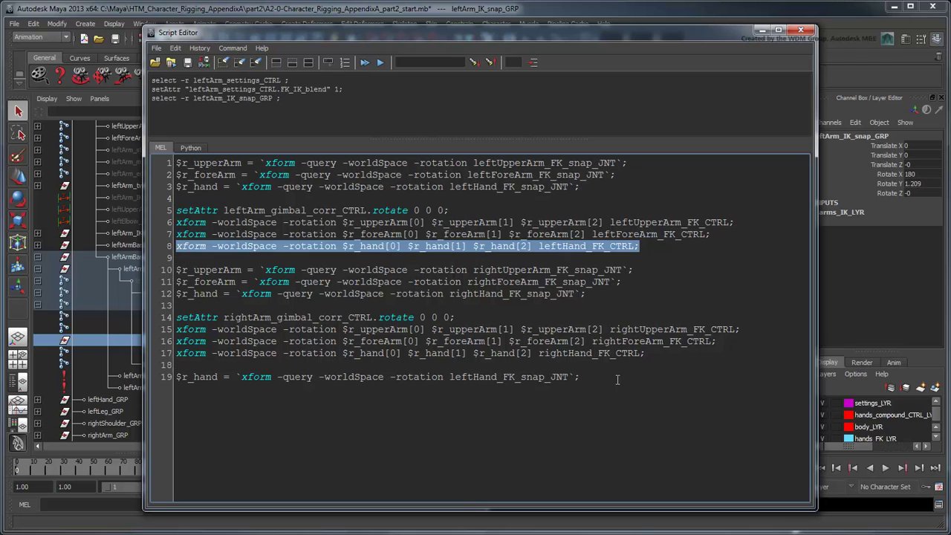
click(619, 380)
key(Return)
key(Return)
key(ctrl+v)
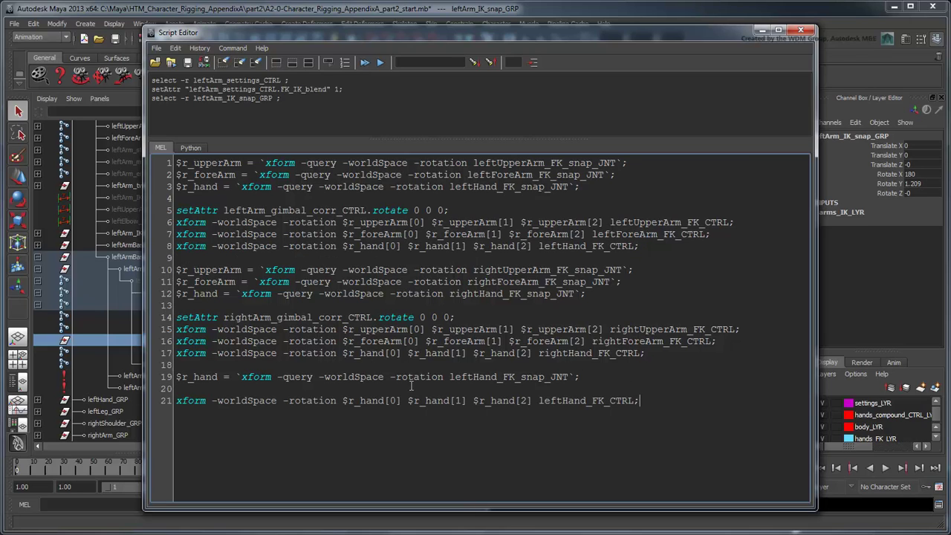
- Retarget the copied rotation query to the IK snap group and duplicate the query and xform lines
drag(473, 378, 612, 407)
text(Arm_IK)
text(GRP)
text(Arm)
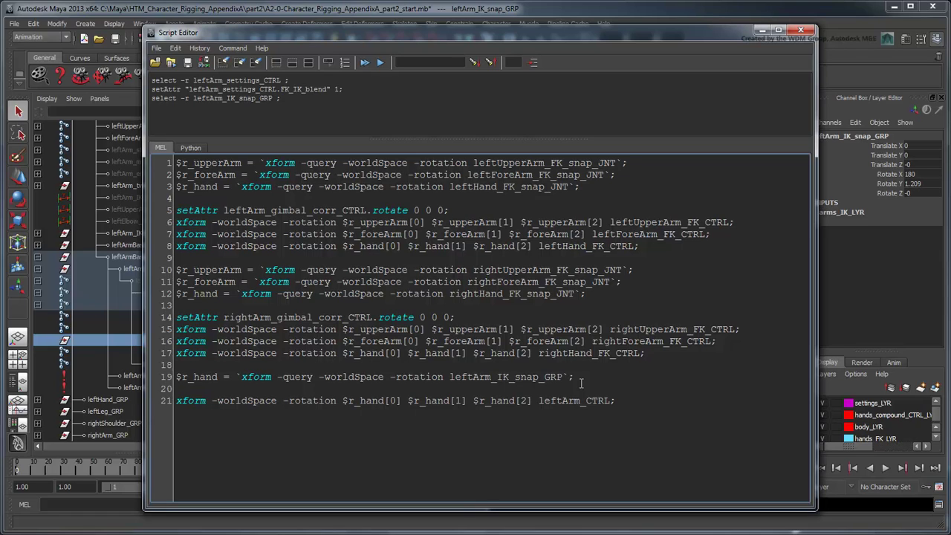
drag(581, 383, 176, 378)
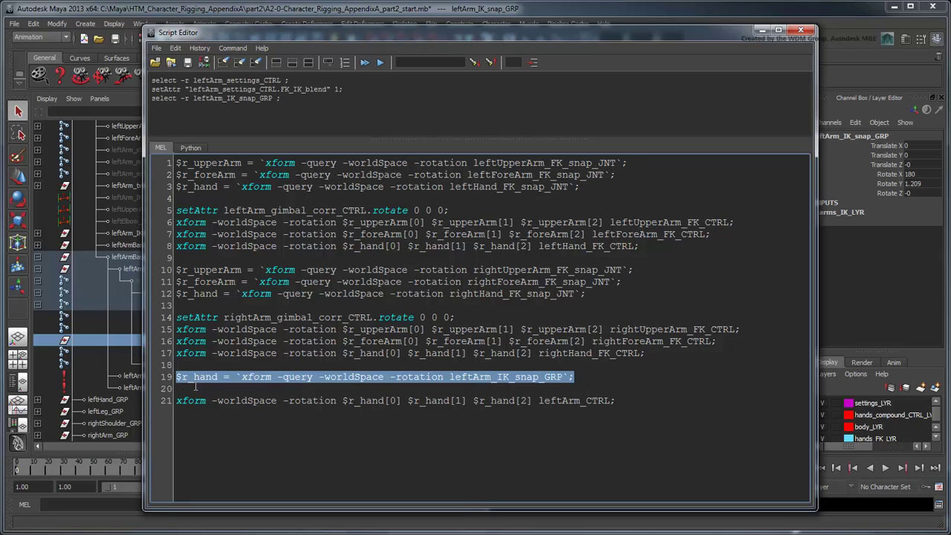
click(587, 383)
key(Return)
key(ctrl+v)
drag(624, 413, 176, 413)
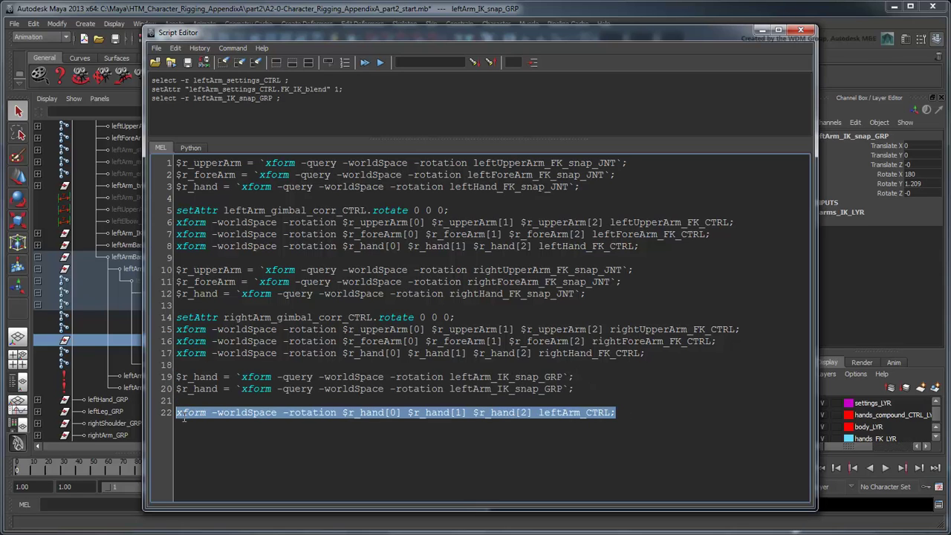
click(633, 417)
key(Return)
key(ctrl+v)
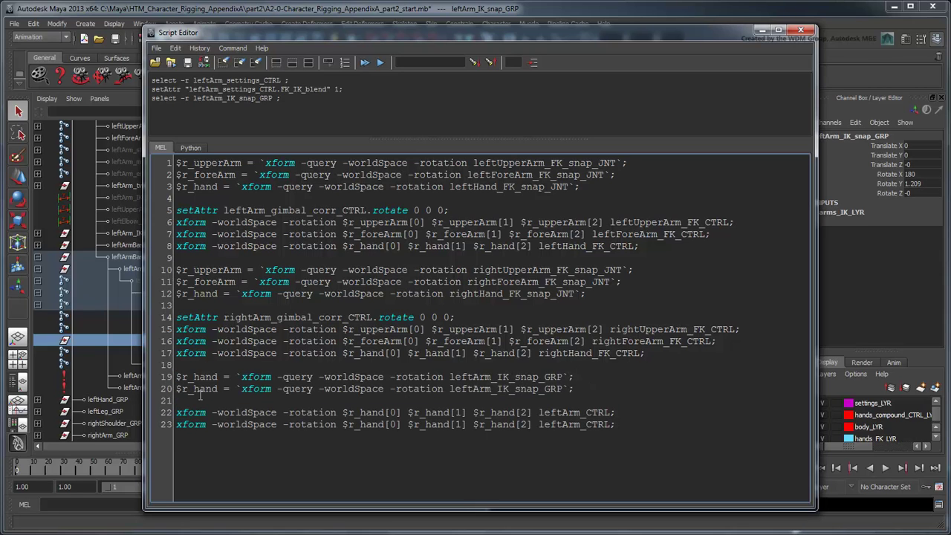
- Change the duplicated lines from rotation to translation, switching $r_hand to $t_hand
drag(444, 389, 396, 388)
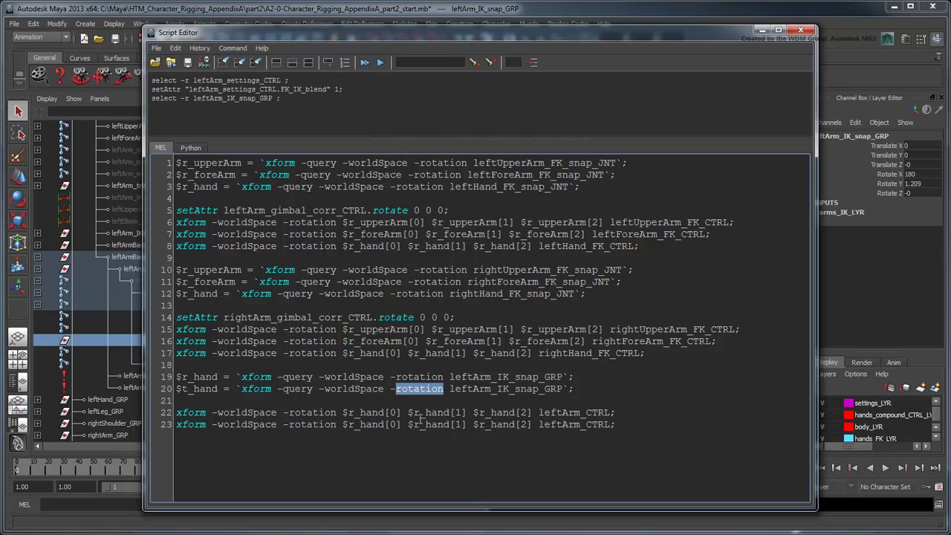
text(translation)
drag(337, 424, 289, 425)
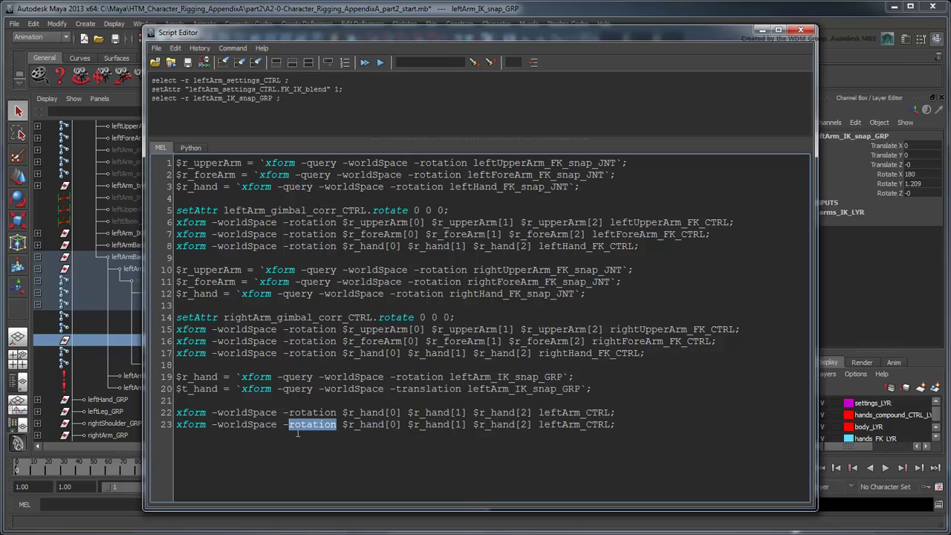
text(translation)
key(BackSpace)
text(t)
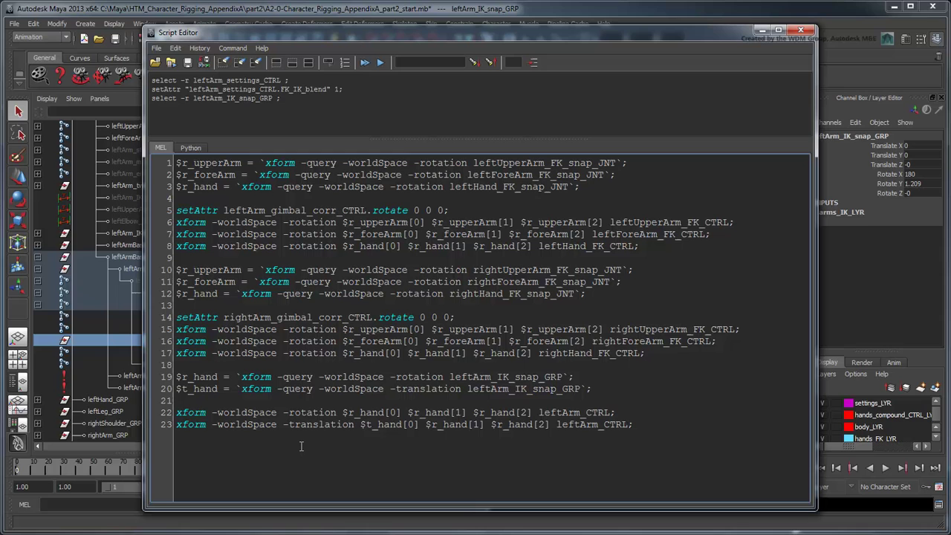
key(Right)
key(Right)
key(Right)
key(Right)
key(Right)
key(Right)
key(Right)
key(BackSpace)
- Finish the $t_hand edit, close the Script Editor, and select the left arm's FK / IK Blend
text(t)
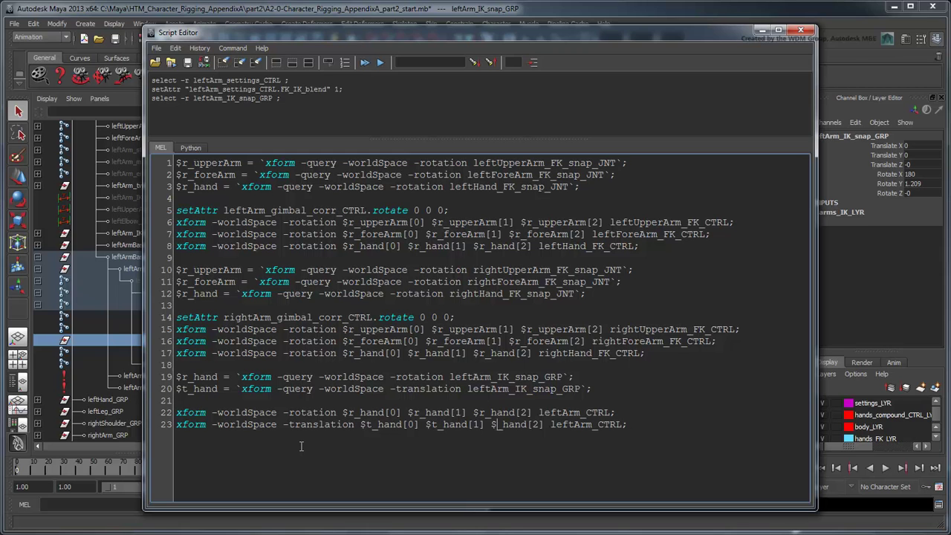
click(762, 30)
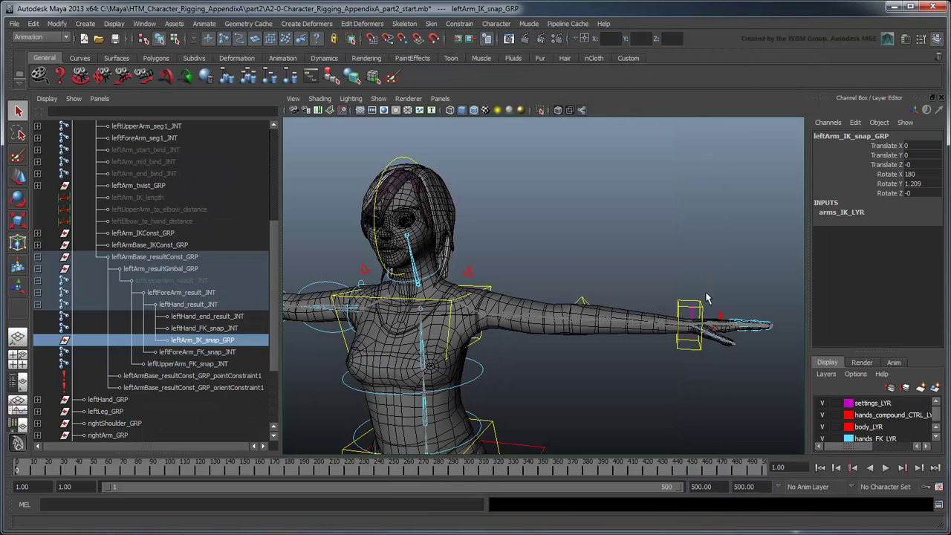
click(700, 321)
click(905, 146)
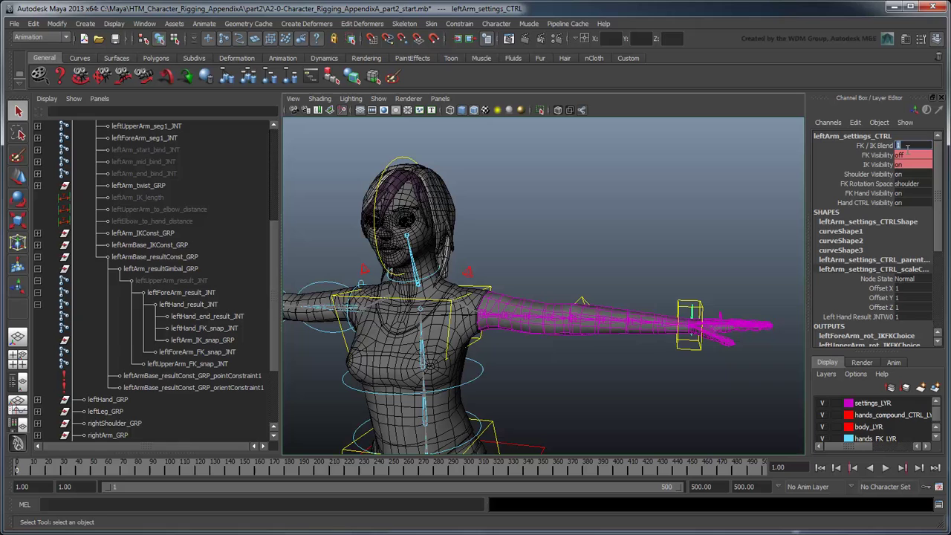
- Rotate the left upper arm and forearm FK controls up into a test pose, then select script lines 19–23
click(541, 298)
key(e)
drag(527, 333, 490, 272)
click(584, 349)
drag(585, 349, 508, 289)
click(635, 291)
key(q)
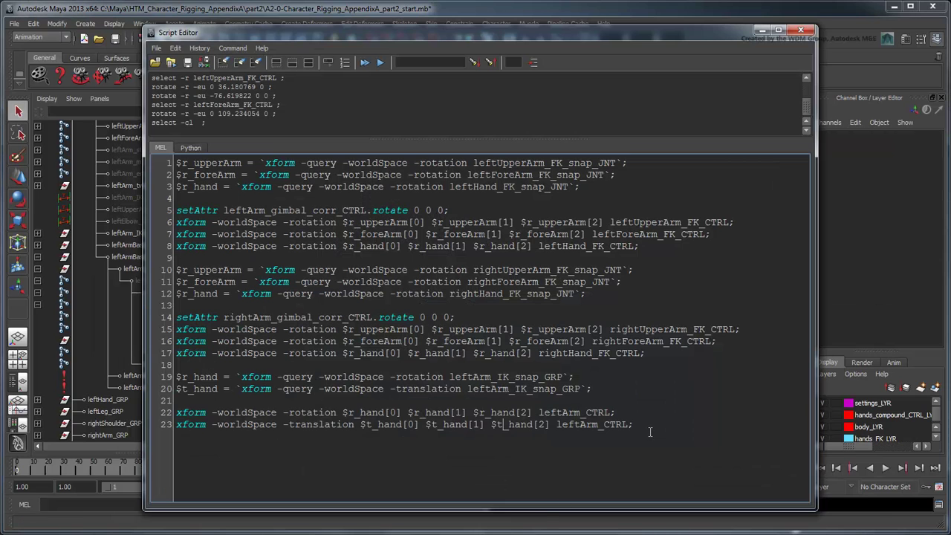
drag(649, 432, 176, 377)
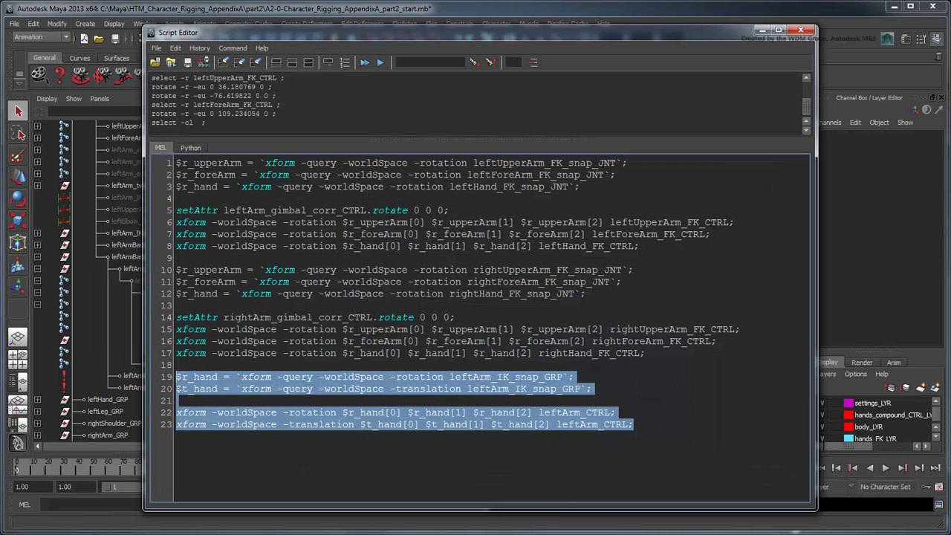
- Execute script lines 19–23, then set the left arm's FK / IK Blend to 1 and deselect
click(390, 66)
click(759, 31)
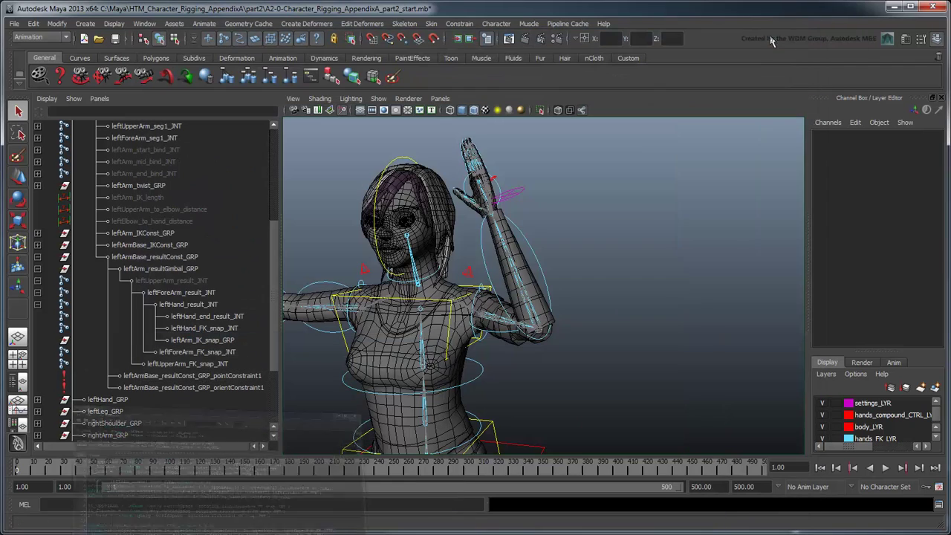
click(518, 199)
click(914, 145)
text(1)
key(Return)
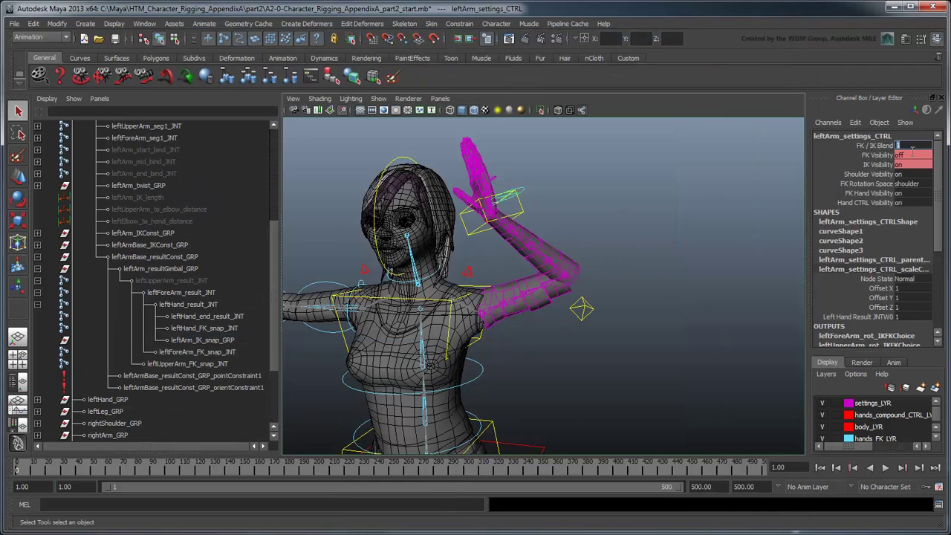
click(710, 294)
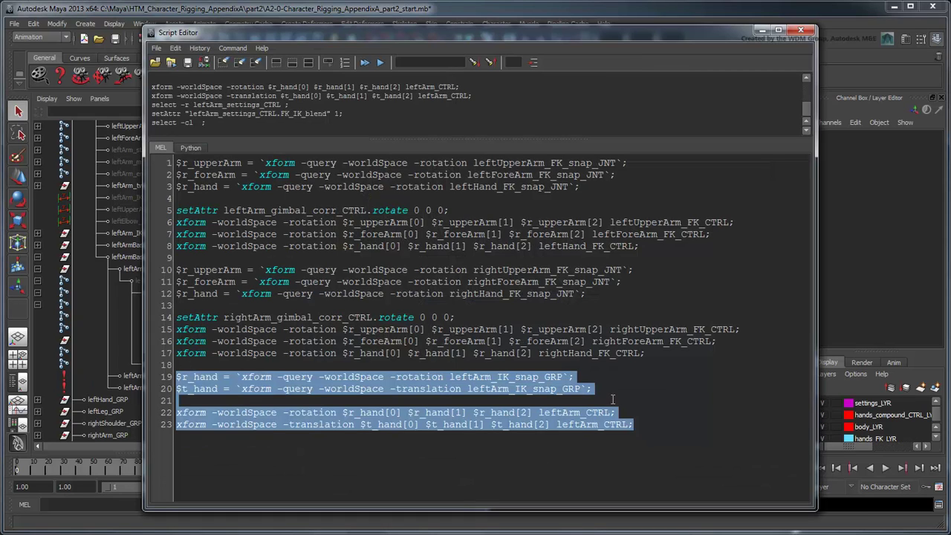
- Duplicate the $t_hand translation query line and the leftArm_CTRL translation command line
drag(612, 401, 170, 389)
click(608, 395)
key(Return)
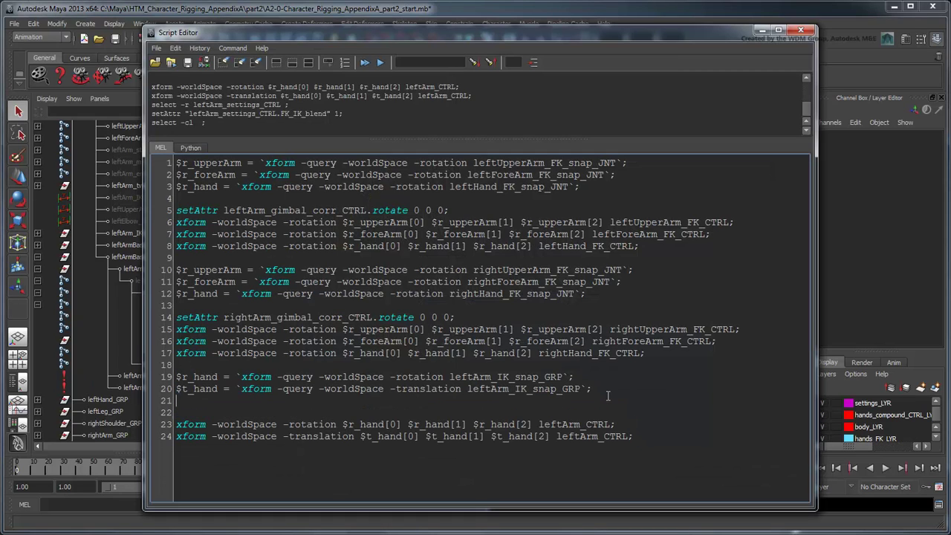
key(ctrl+v)
drag(644, 446, 176, 440)
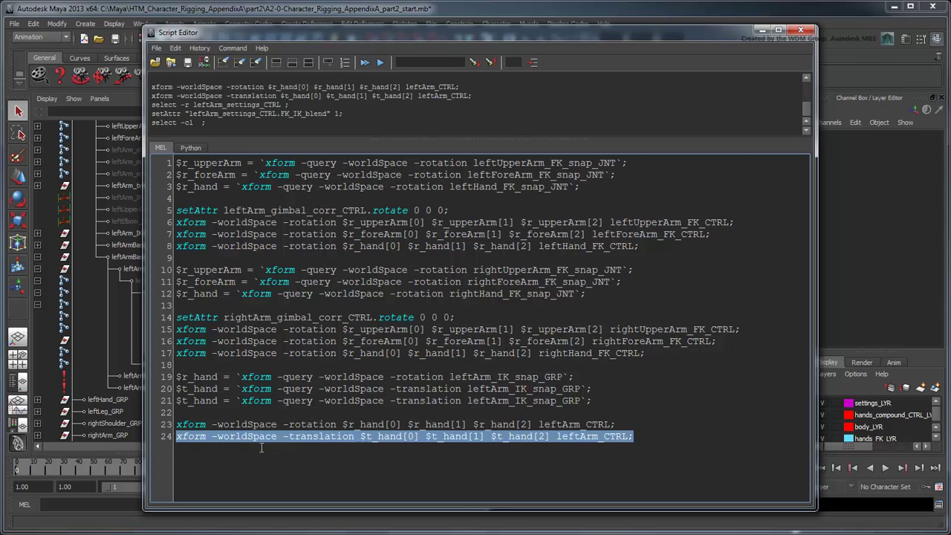
key(ctrl+c)
click(659, 438)
key(Return)
key(ctrl+v)
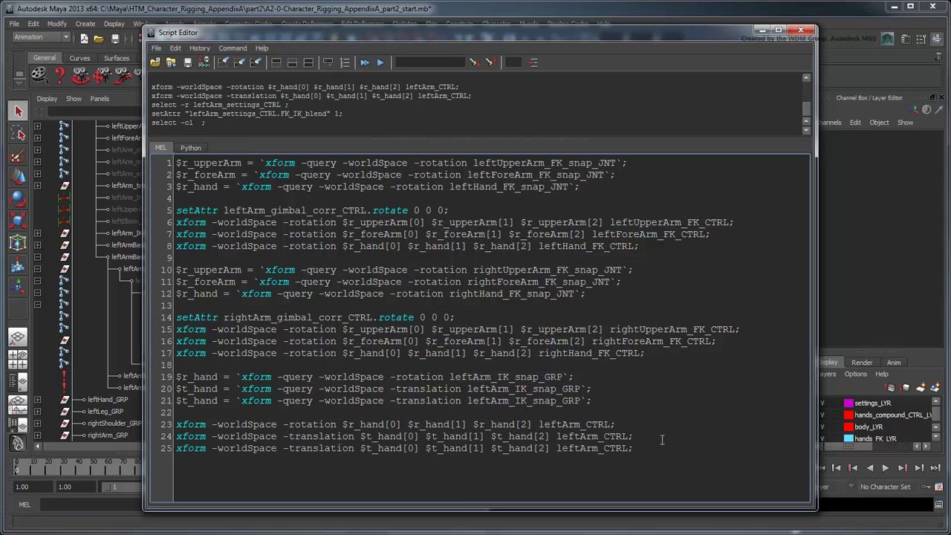
- Change the copied query to store leftForeArm_result_JNT's translation as $t_elbow
drag(581, 400, 491, 401)
text(ForeArm_r)
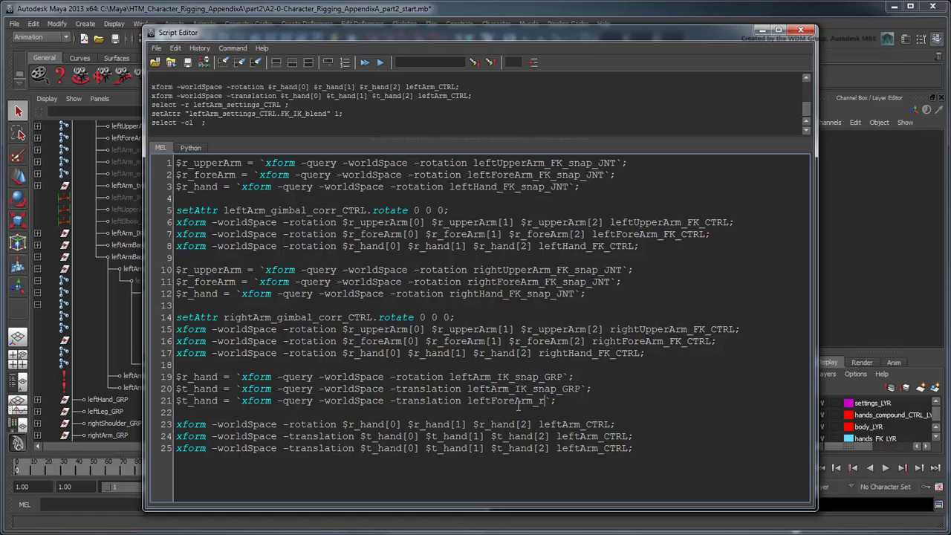
text(esult_JNT)
drag(220, 401, 194, 402)
text(elbow)
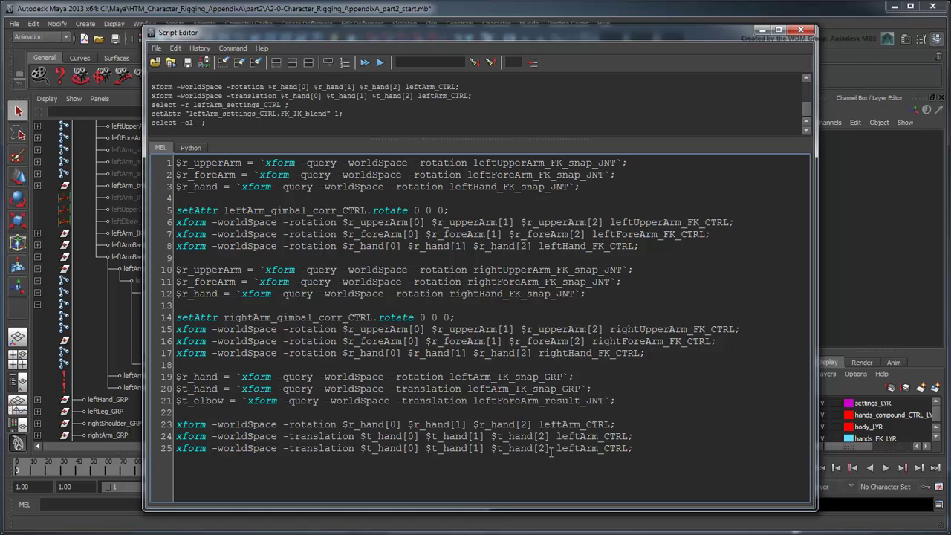
- Edit the copied xform line to move leftElbow_CTRL to the three $t_elbow values
drag(403, 448, 378, 449)
text(elbow)
key(Right)
key(Right)
key(Right)
key(Right)
key(Right)
key(Right)
key(Right)
key(Delete)
key(Delete)
key(Delete)
key(Delete)
text(elbow)
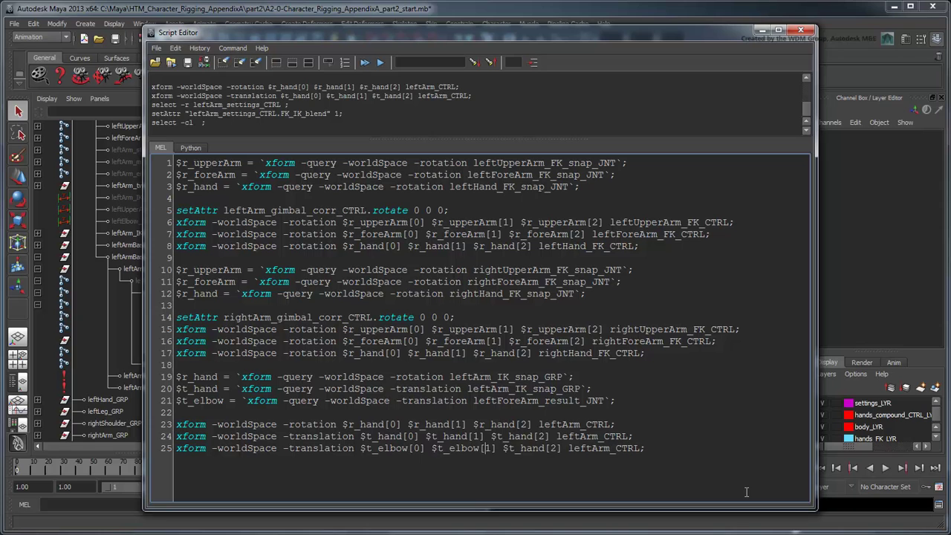
key(Right)
key(Right)
key(Right)
key(Right)
key(Right)
key(Right)
key(Right)
key(Delete)
key(Delete)
key(Delete)
key(Delete)
text(elbow)
key(Right)
key(Right)
key(Right)
key(Right)
key(Right)
key(Right)
key(Right)
key(Right)
key(Delete)
key(Delete)
key(Delete)
text(Elbow)
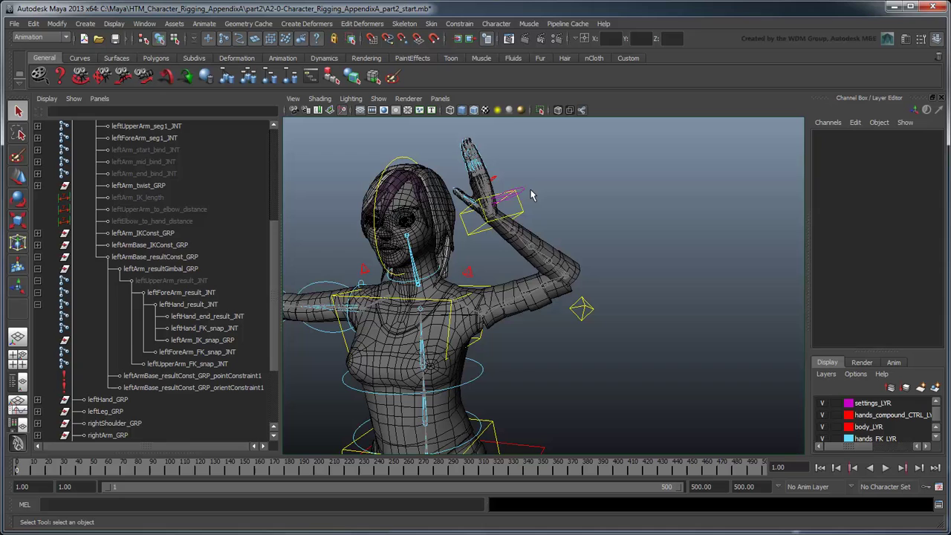
- Reset the left FK / IK Blend to 0, execute lines 19–25, then set the blend back to 1
click(472, 160)
text(0)
key(Return)
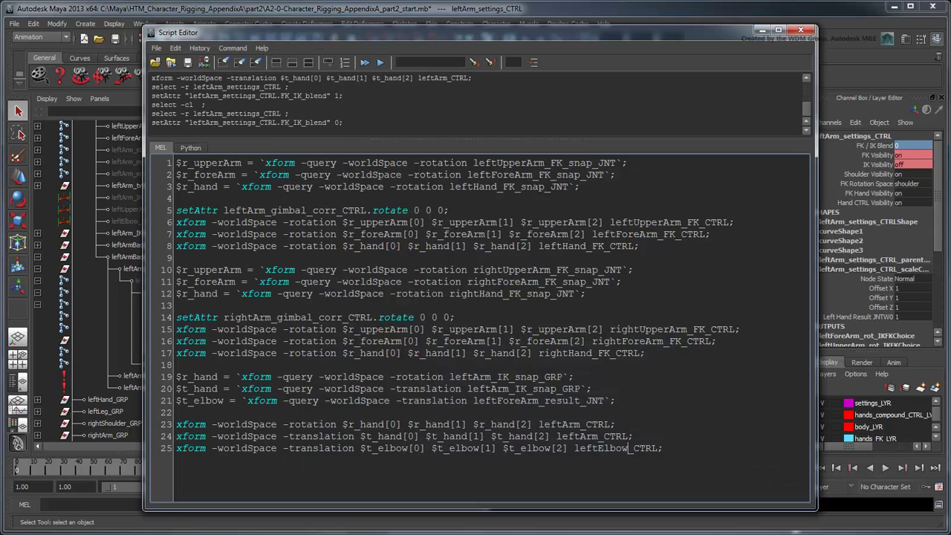
drag(662, 448, 175, 376)
click(386, 66)
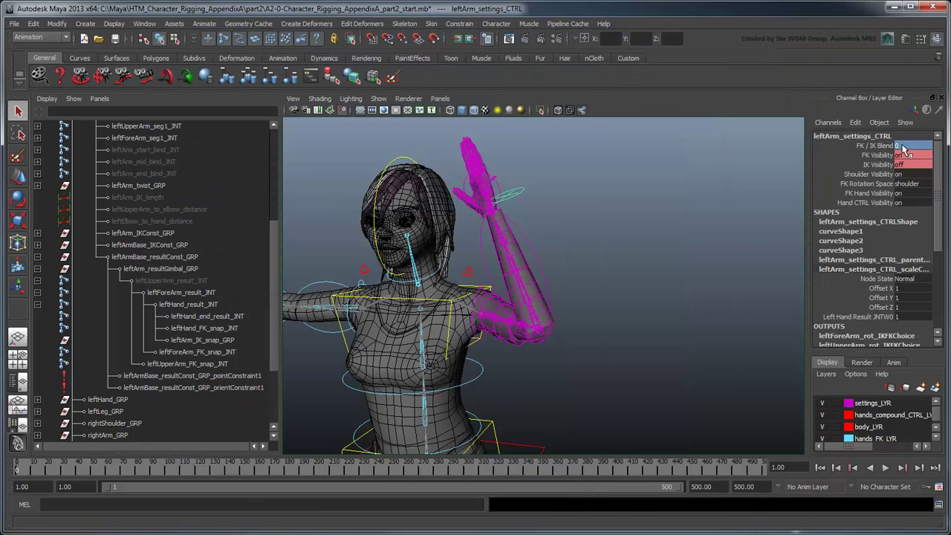
text(1)
key(Return)
click(746, 264)
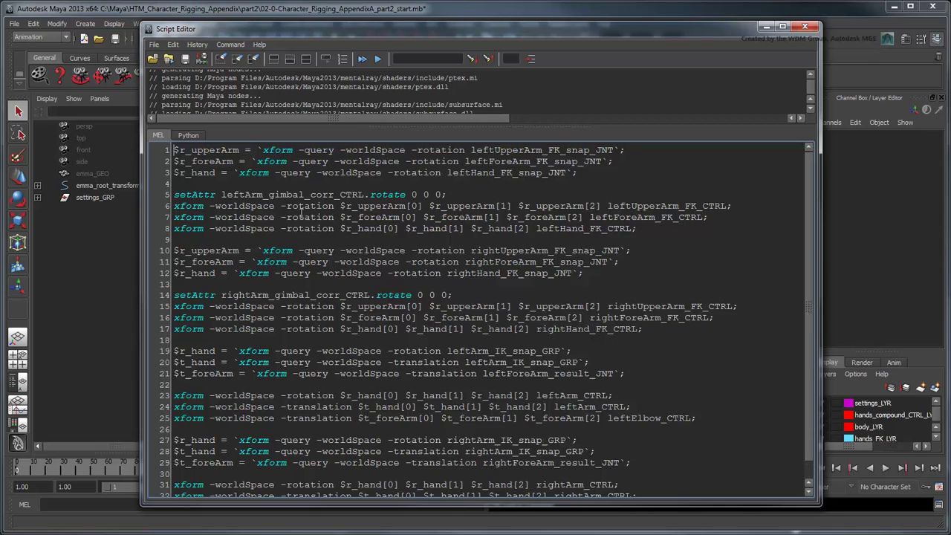
- Add comments '//Match left FK arm to result arm' and '//Match right FK arm to result arm' above the FK blocks
key(Return)
key(Up)
text(//Match left )
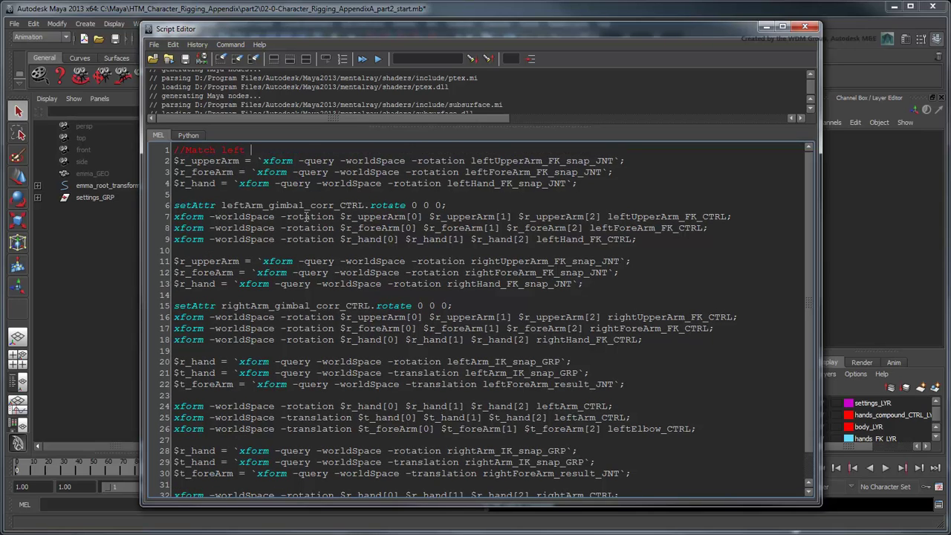
text(FK arm to result arm)
click(222, 251)
key(Return)
text(//Match)
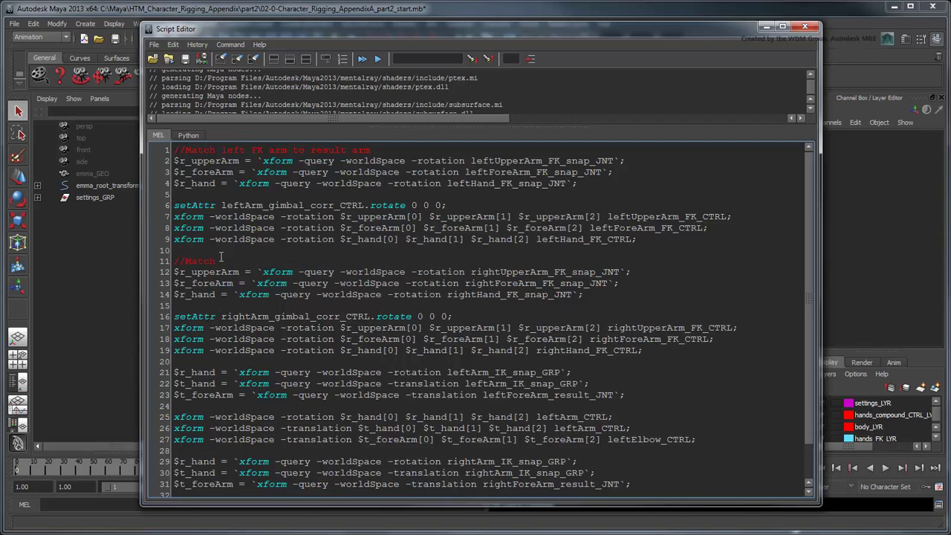
text( right FK arm to result arm)
- Add comments '//Match left IK arm to result arm' and '//Match right IK arm to result arm' above the IK blocks
click(198, 361)
key(Return)
text(//Match left IK arm to result arm)
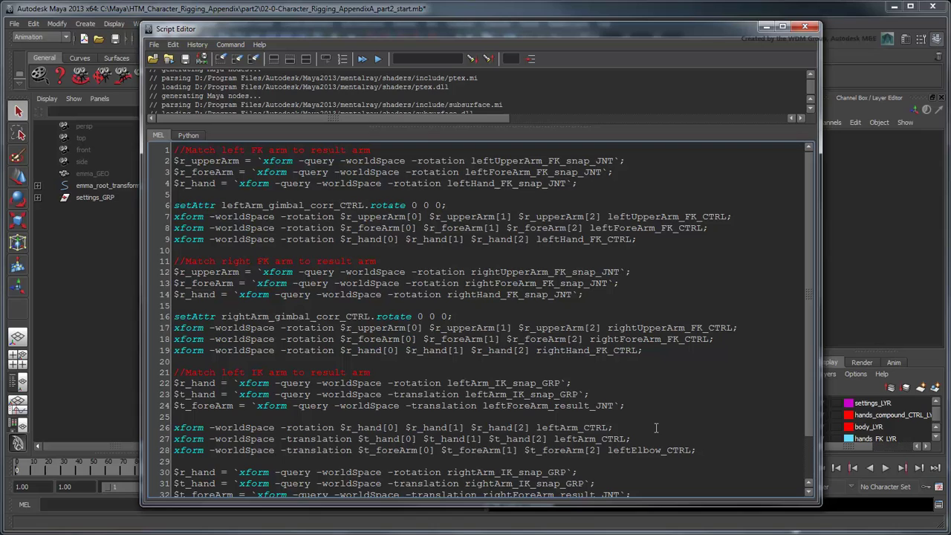
key(Down)
key(Down)
key(Down)
key(Down)
key(Down)
key(Down)
key(Down)
key(Down)
key(Return)
text(//Match right)
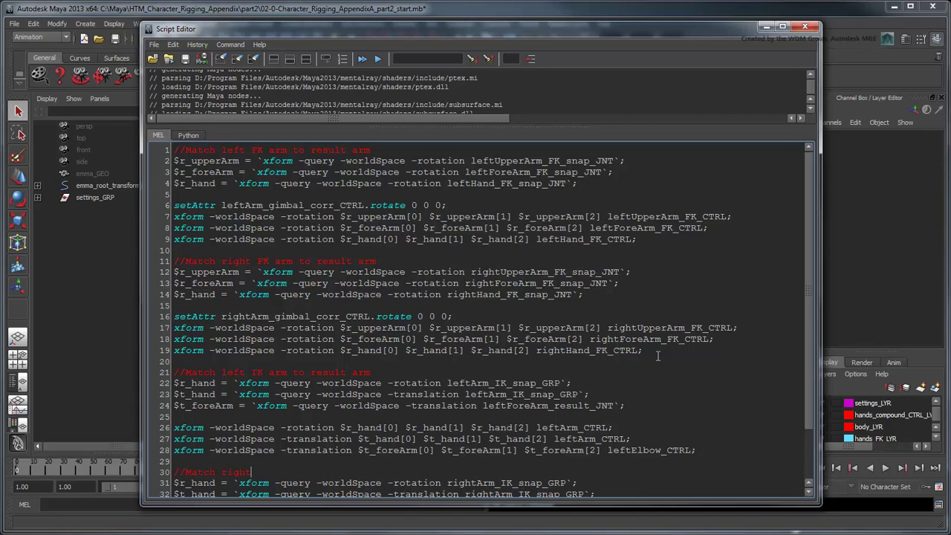
text( IK arm to result arm)
click(687, 239)
- Add 'setAttr leftArm_settings_CTRL.FK_IK_blend 0;' after the left FK block and a right-arm copy after the right FK block
key(Return)
key(Return)
text(setAttr leftA)
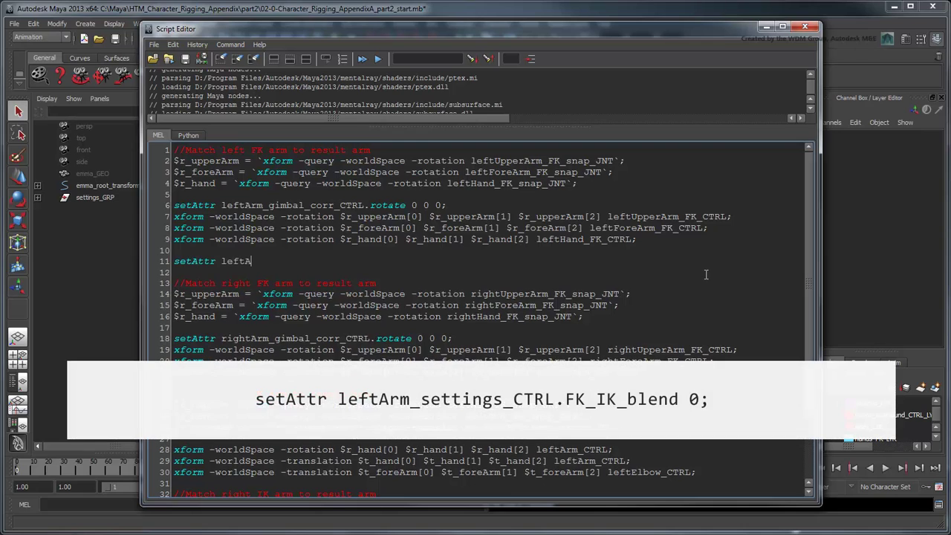
text(rm_settings_CTRL.FK)
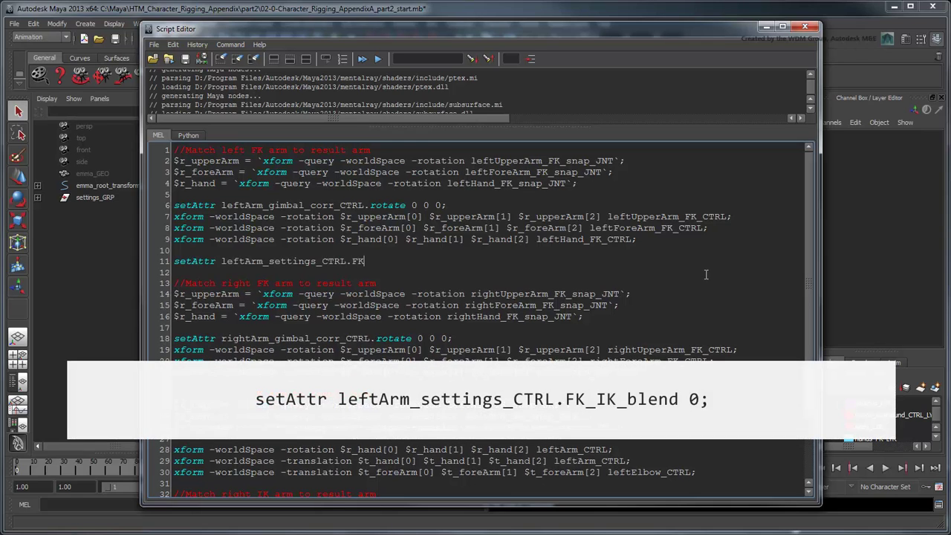
text(_IK_blend 0;)
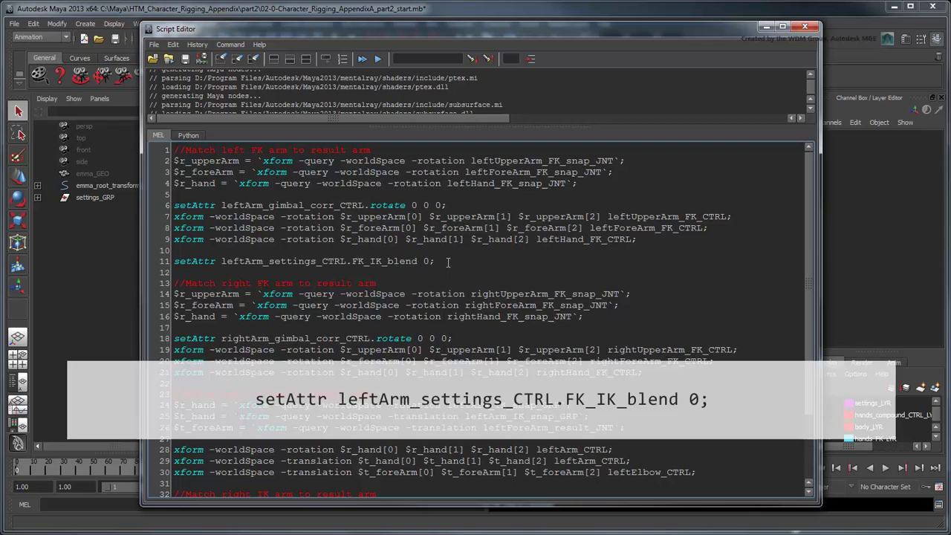
drag(448, 261, 173, 262)
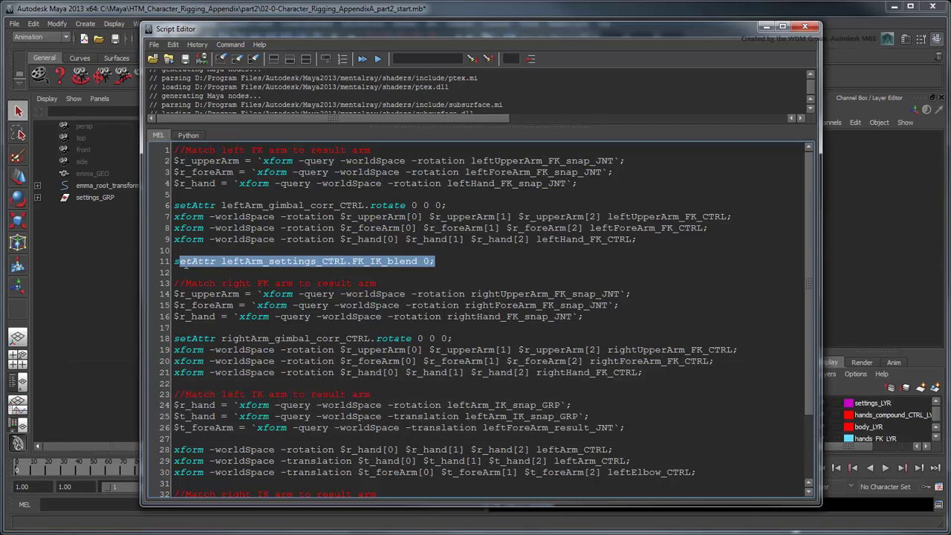
key(ctrl+c)
click(674, 380)
key(Return)
key(Return)
key(ctrl+v)
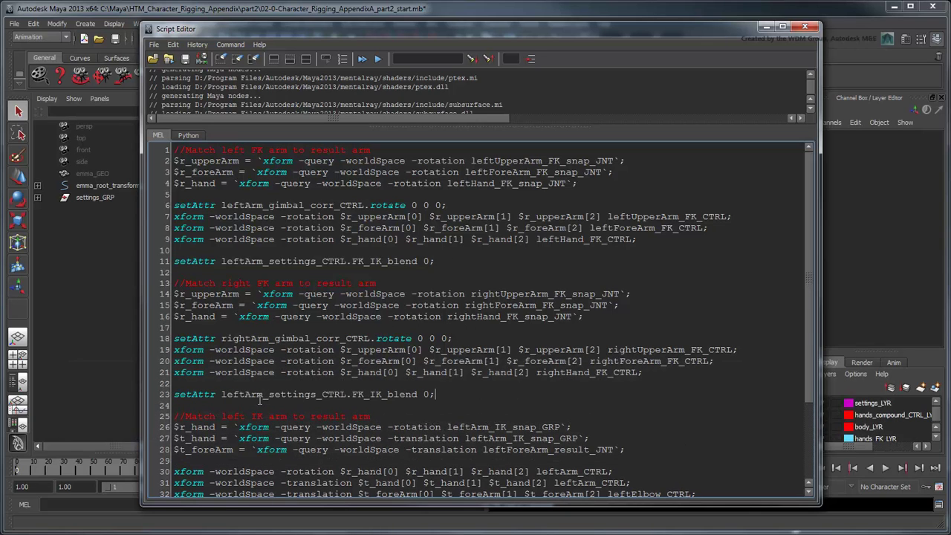
drag(245, 394, 221, 395)
text(right)
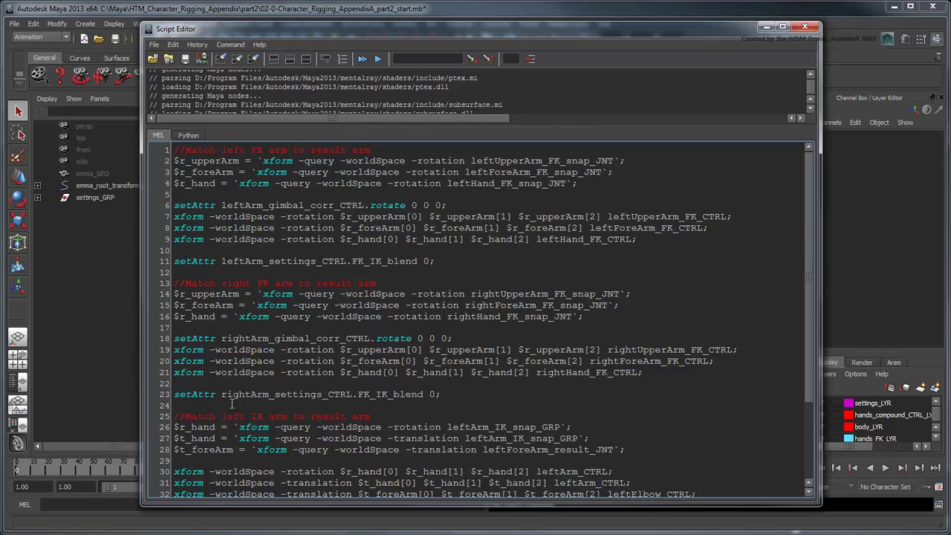
- Paste the blend line after the left IK block with its value changed to 1
scroll(233, 404, down, 3)
click(716, 394)
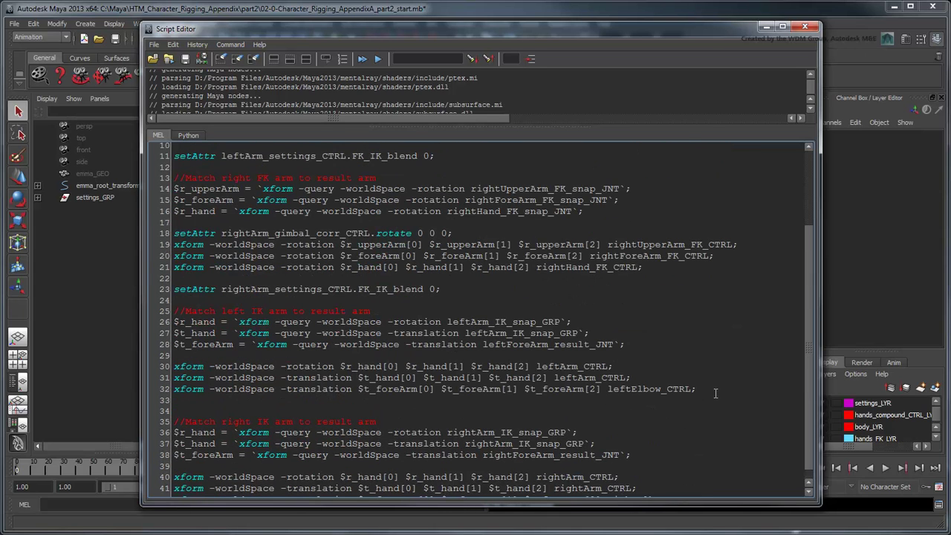
key(Down)
key(Return)
key(ctrl+v)
key(Left)
key(BackSpace)
text(1)
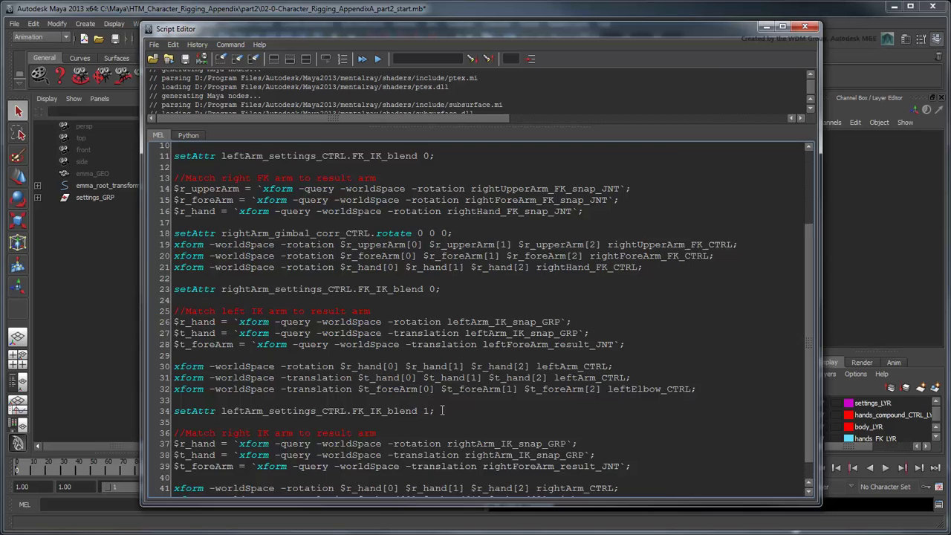
- Paste the blend line after the right IK block and change left to right
scroll(442, 410, down, 1)
click(708, 491)
key(Return)
key(Return)
key(ctrl+v)
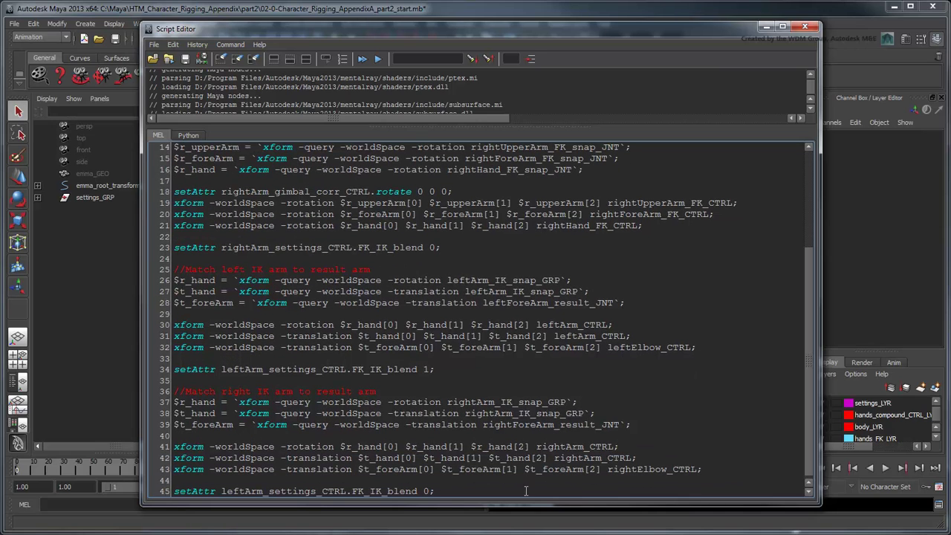
drag(245, 491, 221, 491)
text(right)
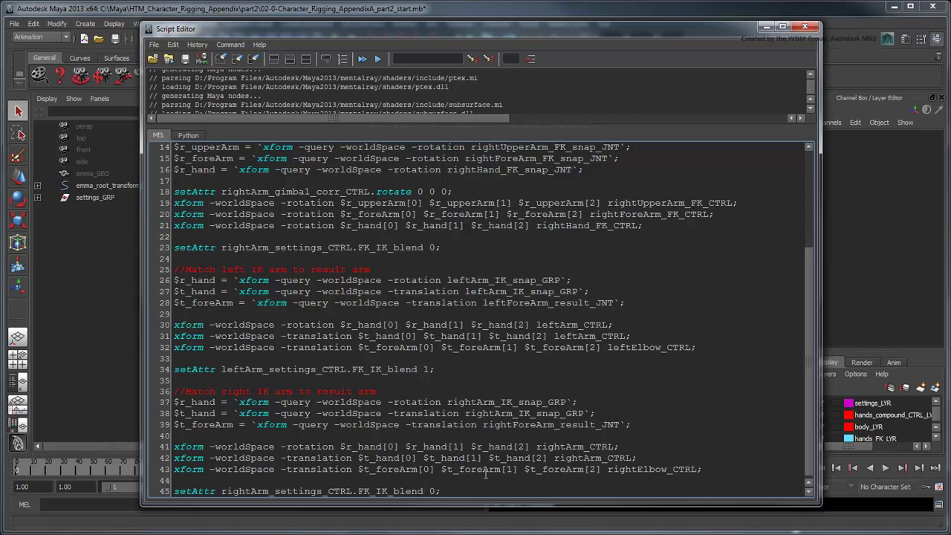
text(1)
- Pose the left FK arm by raising the upper arm and bending the forearm upward
click(766, 28)
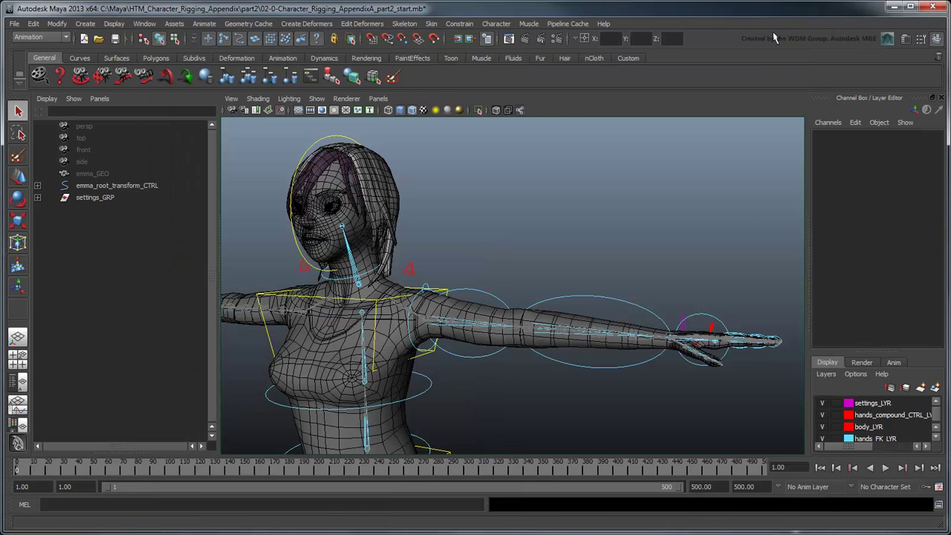
click(556, 303)
key(e)
drag(483, 327, 476, 281)
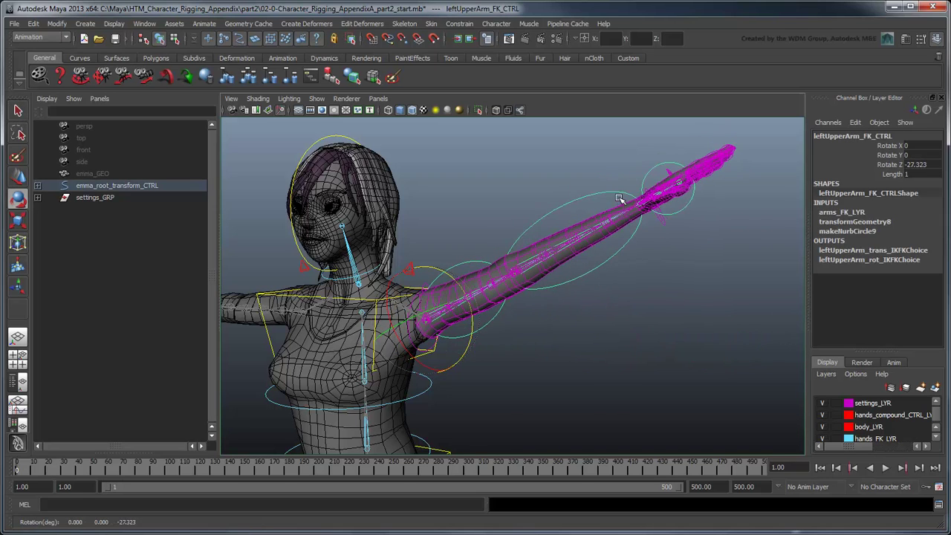
click(621, 199)
drag(550, 262, 557, 231)
click(568, 241)
click(629, 291)
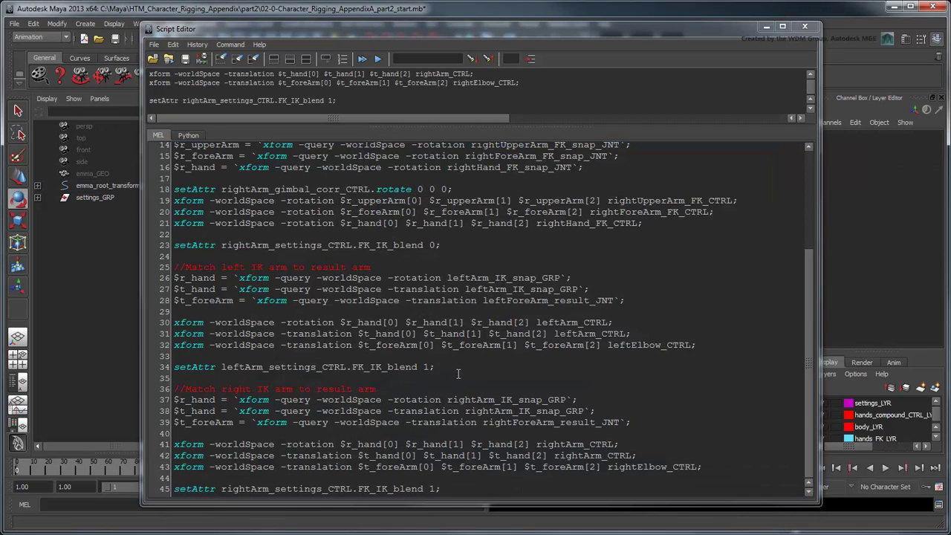
- Run the left IK matching block to snap the IK arm onto the FK pose
drag(458, 374, 174, 267)
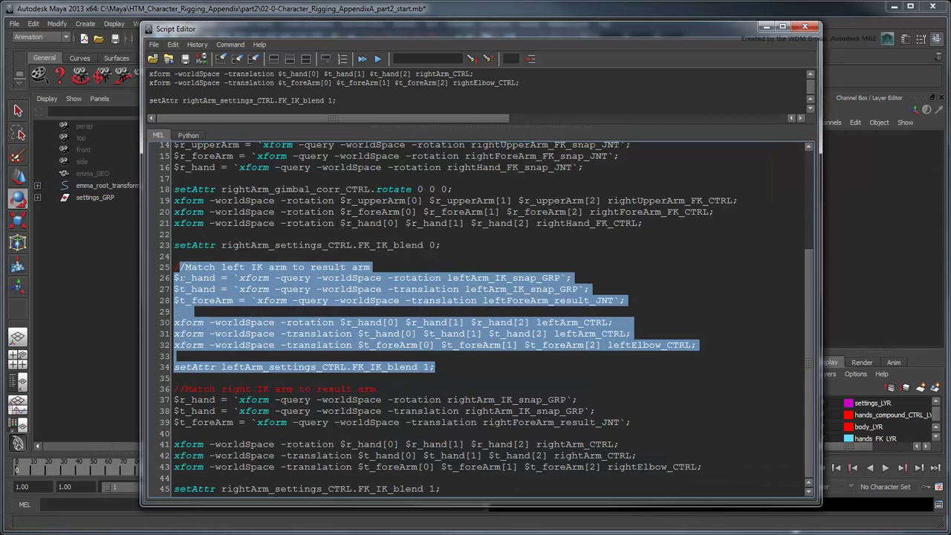
click(378, 58)
click(769, 28)
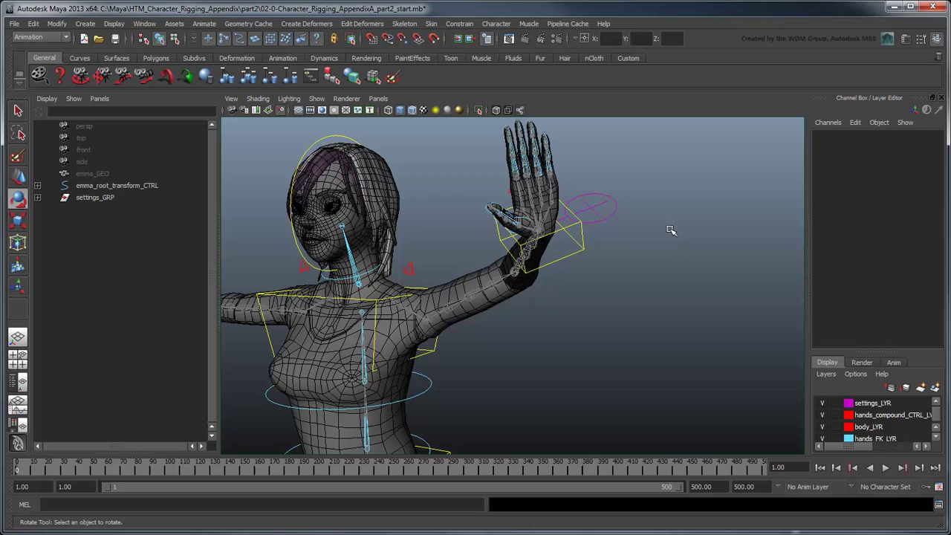
- Move the left IK hand control down and to the right
click(588, 254)
key(w)
drag(546, 240, 617, 381)
- Run the left FK matching block (lines 1–11) to snap the FK arm back to the IK pose
click(938, 504)
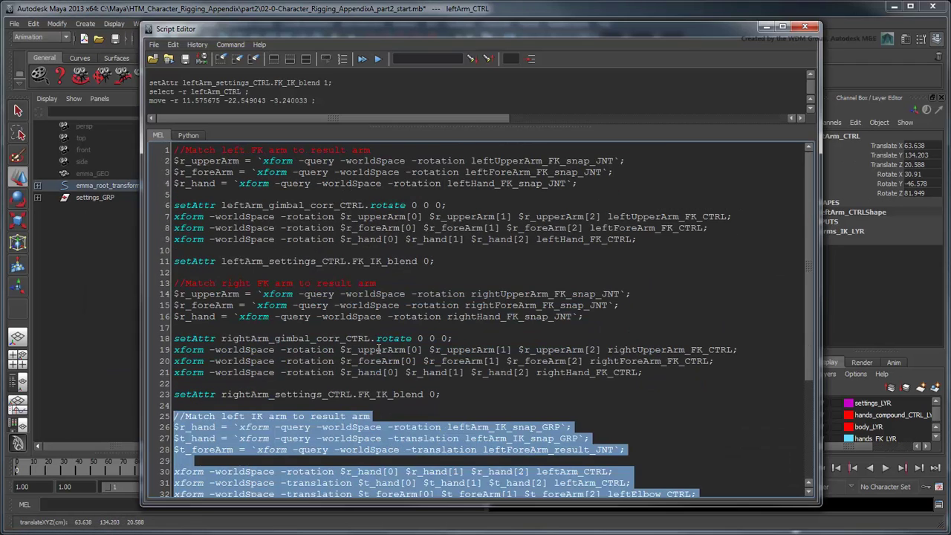
drag(444, 266, 173, 149)
key(ctrl+Return)
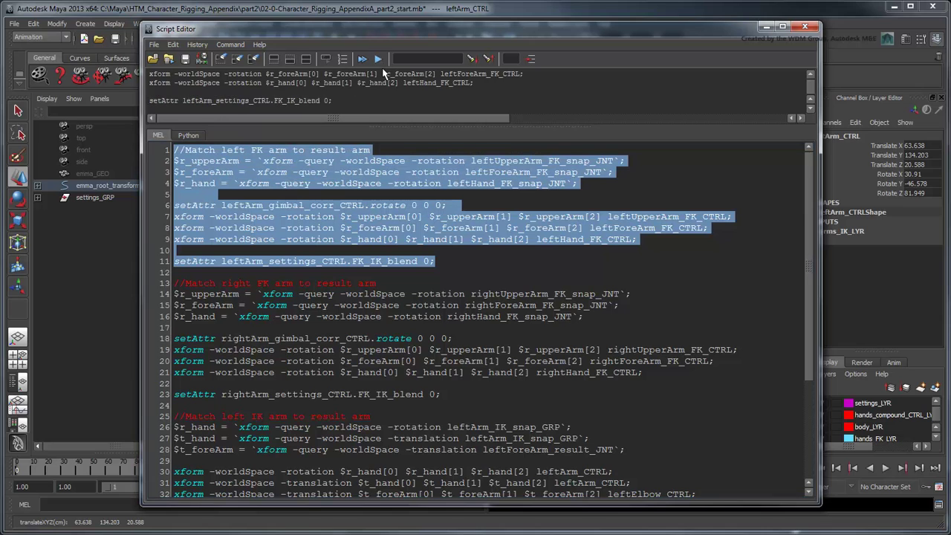
click(766, 28)
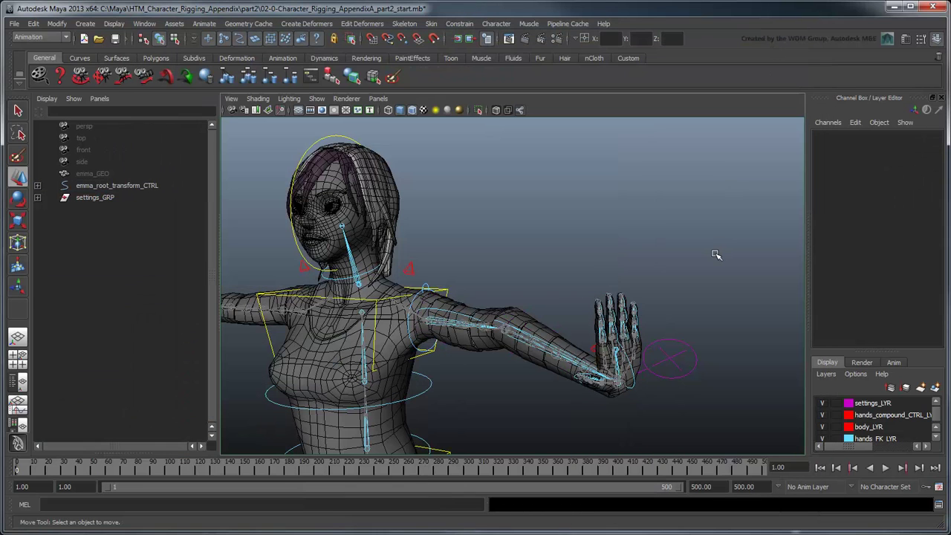
- Restore the minimized Script Editor from the taskbar
click(215, 533)
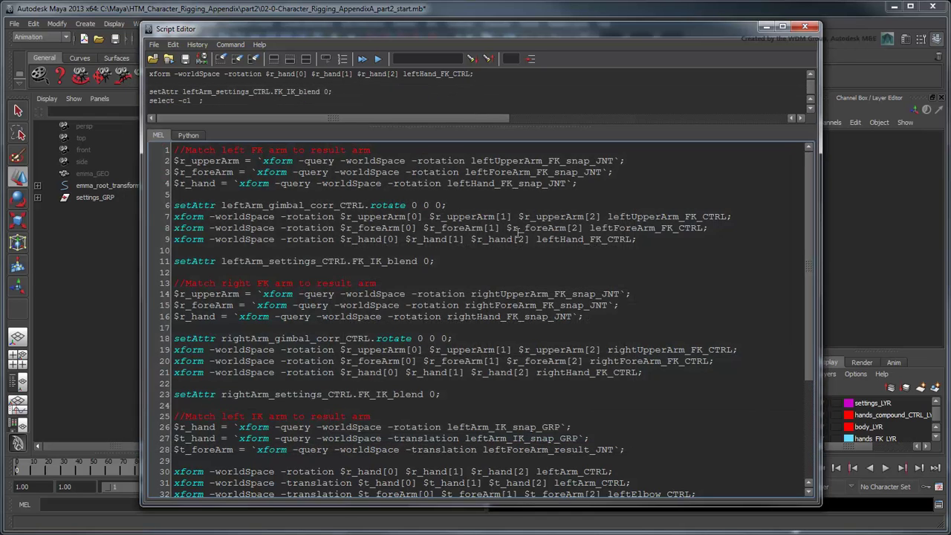
- Wrap the FK blocks in procedures leftArm_FKtoResult() and rightArm_FKtoResult() with closing braces
key(Return)
text(proc left)
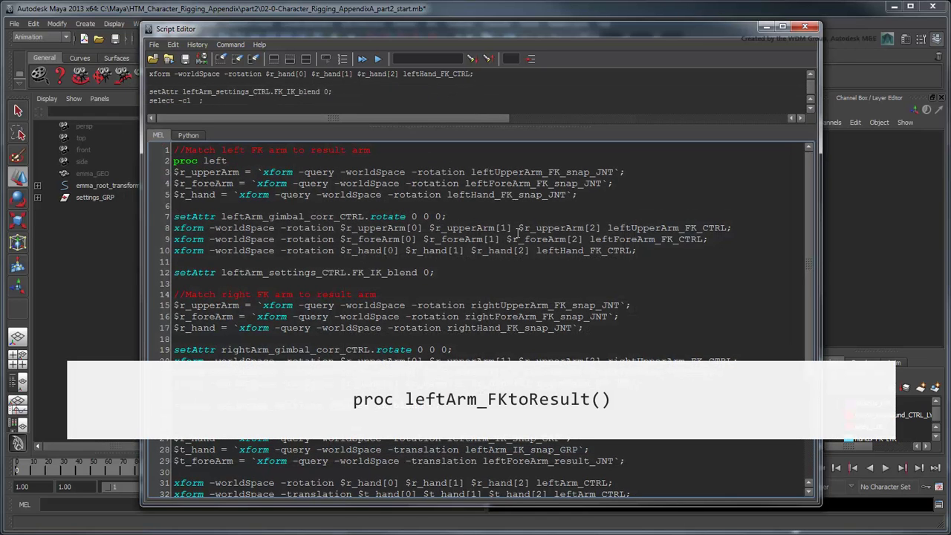
text(Arm_FKtoResult(){)
key(Return)
text(})
click(432, 308)
key(Return)
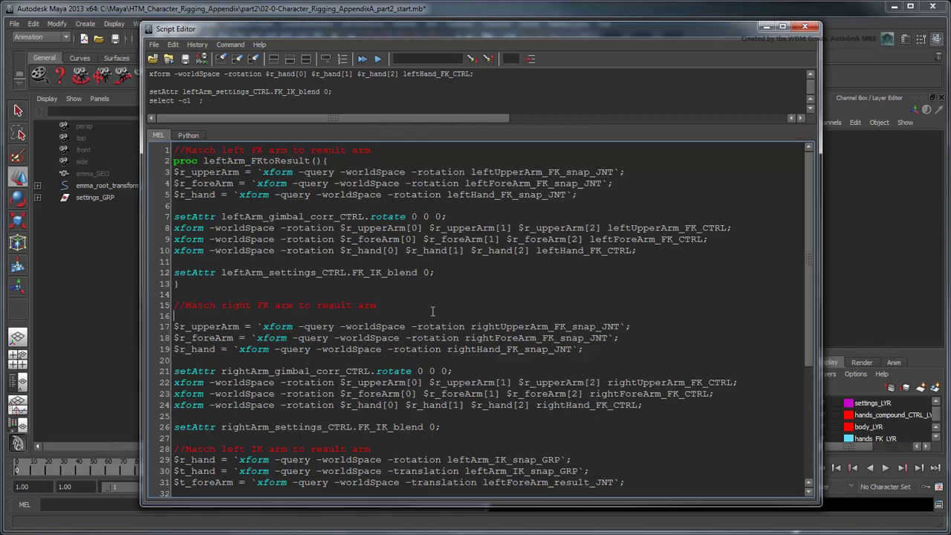
text(proc rightArm_FKtoRe)
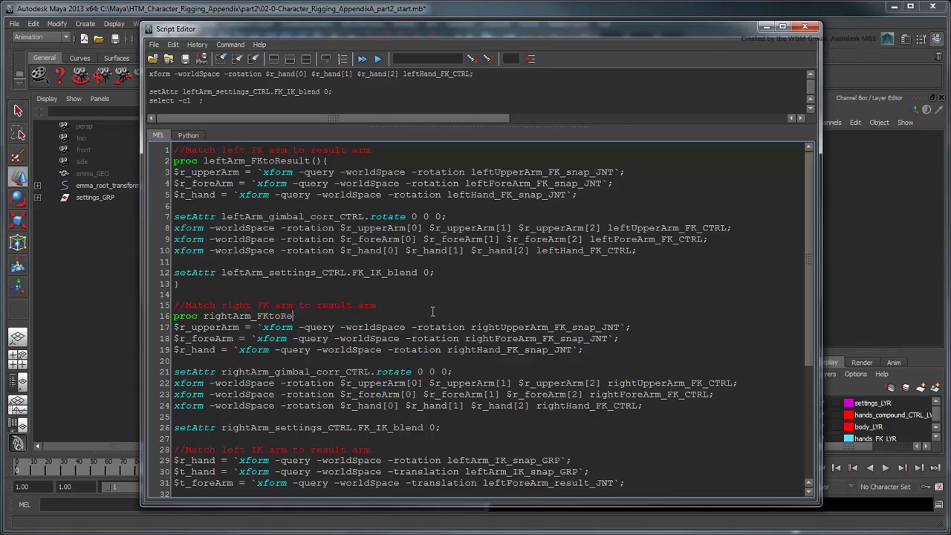
text(sult(){)
click(442, 427)
key(Return)
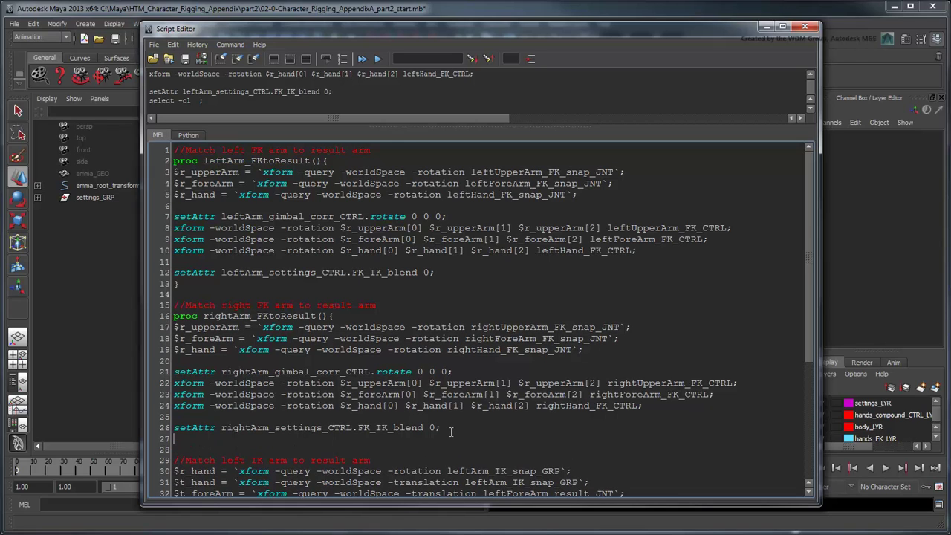
text(})
- Wrap the IK blocks in procedures leftArm_IKtoResult() and rightArm_IKtoResult()
click(415, 461)
scroll(415, 463, down, 6)
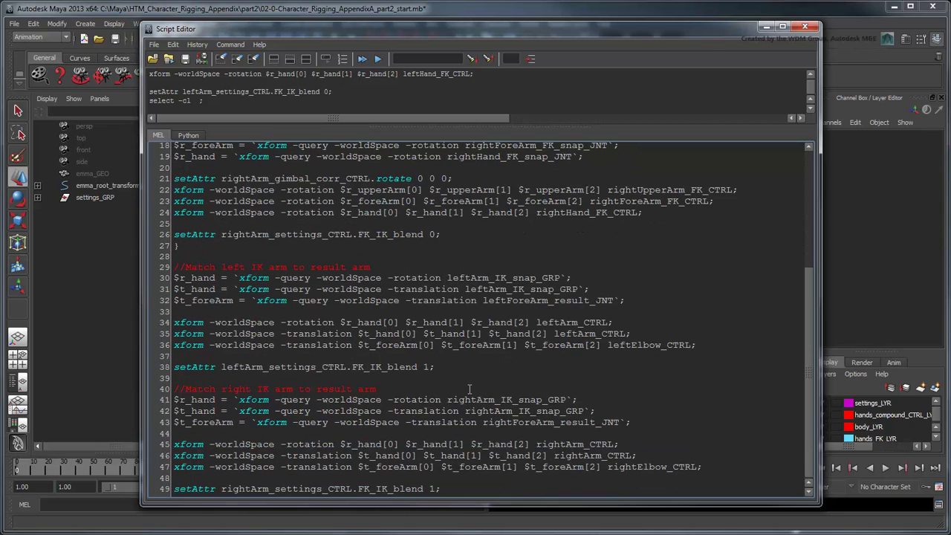
key(Return)
text(proc leftArm_IKtoResult(){)
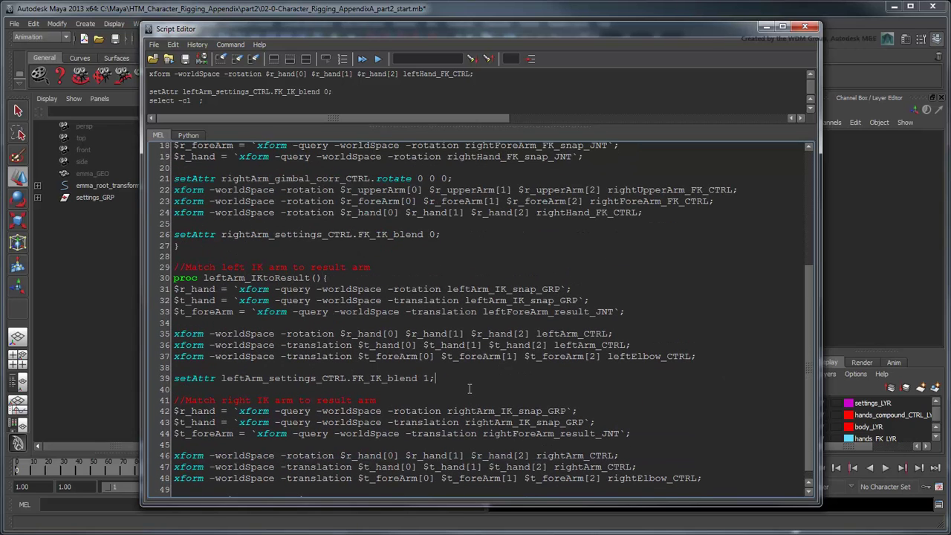
key(Return)
text(})
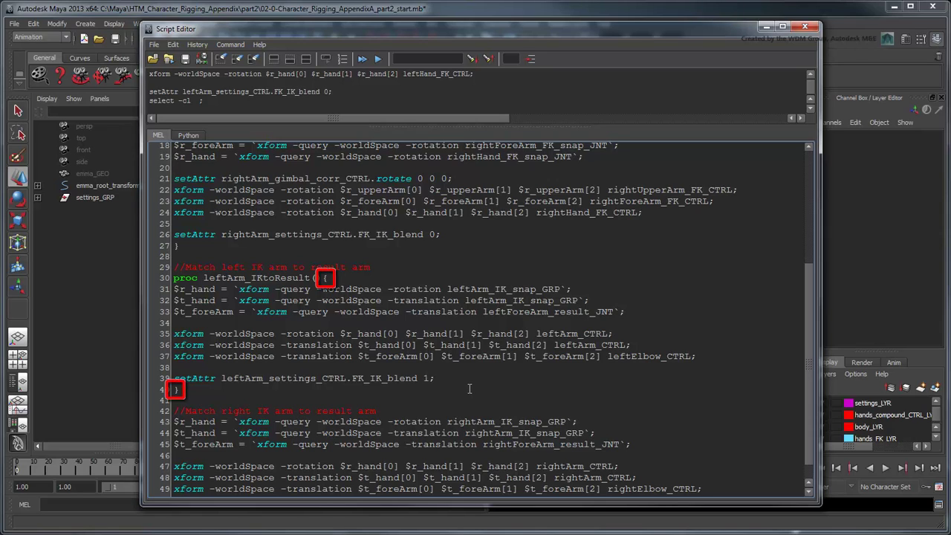
scroll(469, 388, down, 1)
click(410, 392)
key(Return)
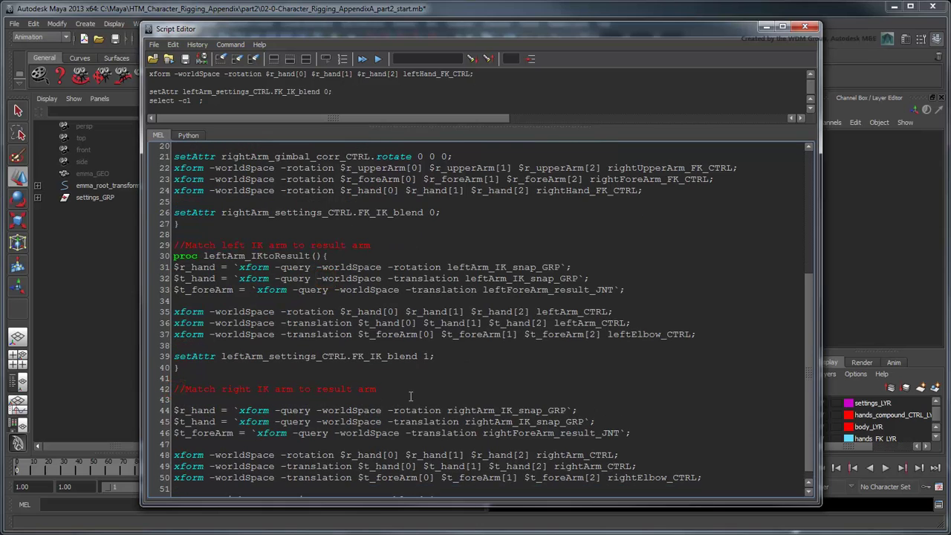
text(proc rightArm_IK)
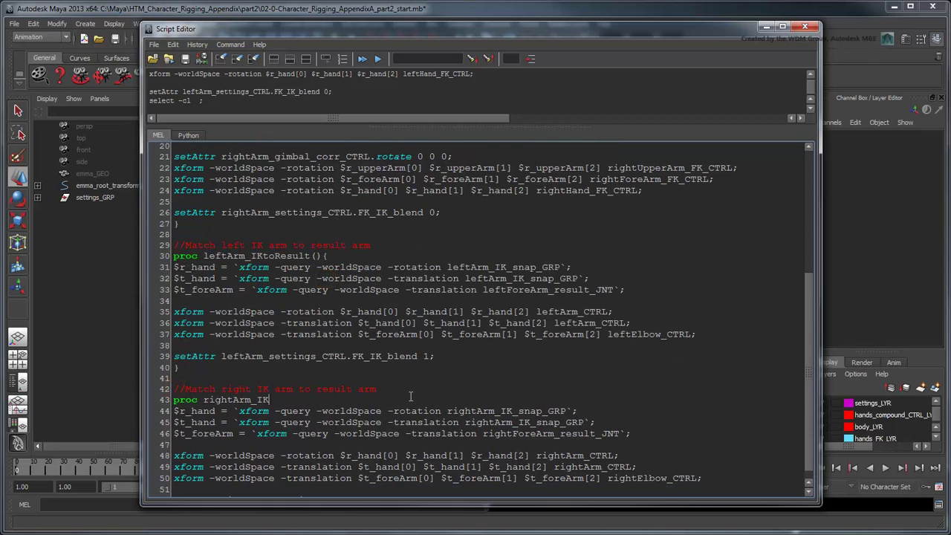
text(toResult(){)
click(442, 500)
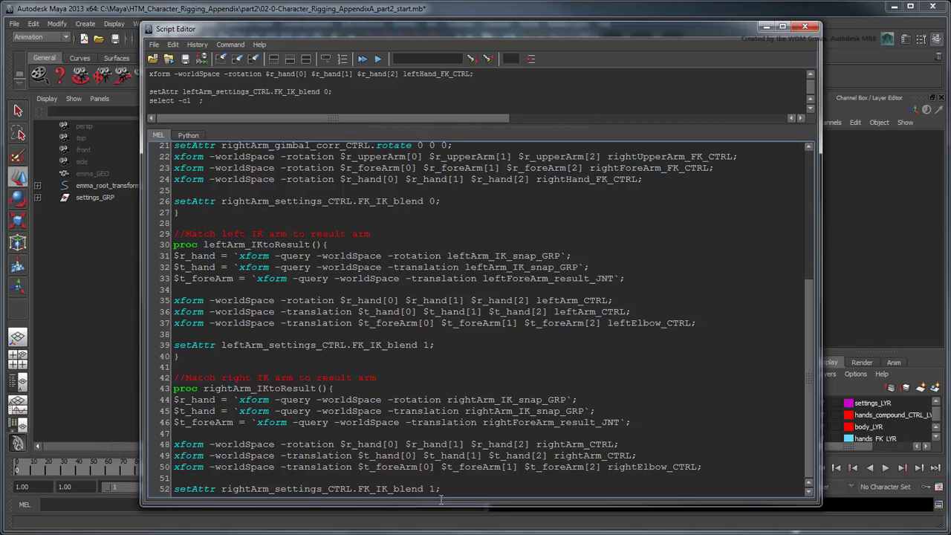
- Indent the bodies of all four procedures with Tab
drag(462, 484, 175, 394)
key(Tab)
drag(437, 338, 174, 248)
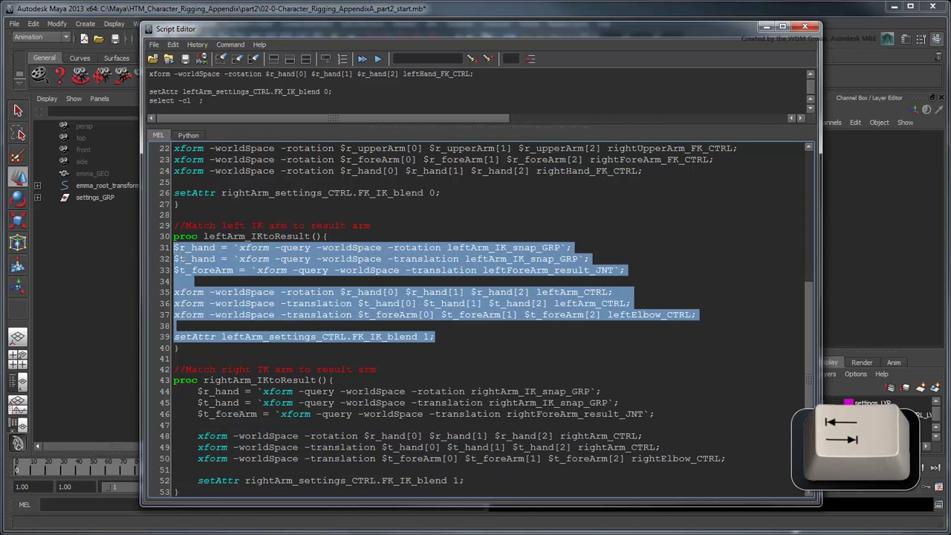
key(Tab)
scroll(441, 336, up, 4)
drag(441, 336, 174, 234)
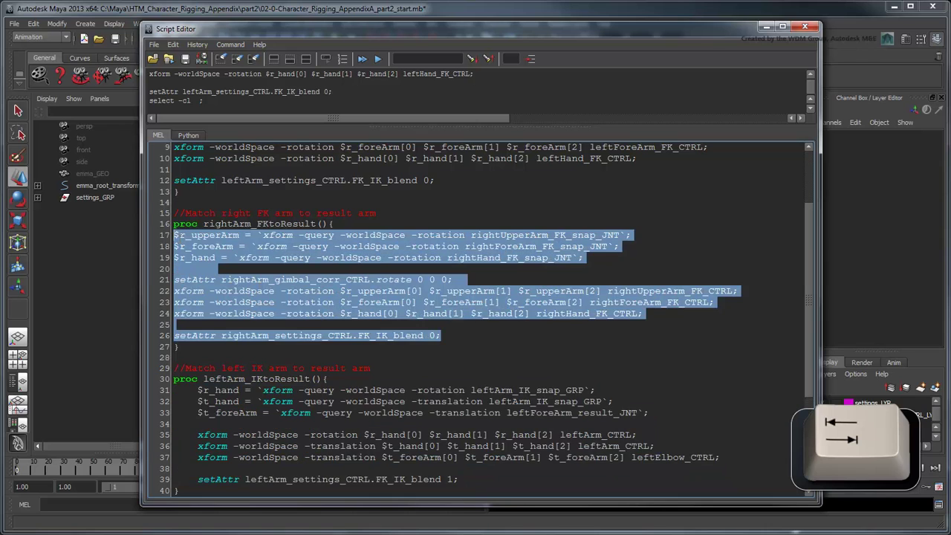
key(Tab)
scroll(405, 273, up, 3)
drag(437, 272, 174, 171)
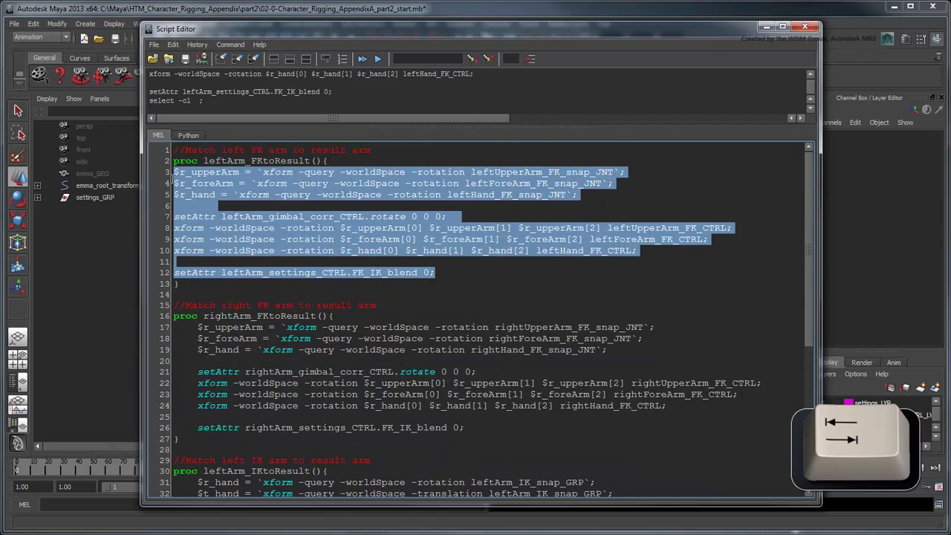
key(Tab)
click(474, 288)
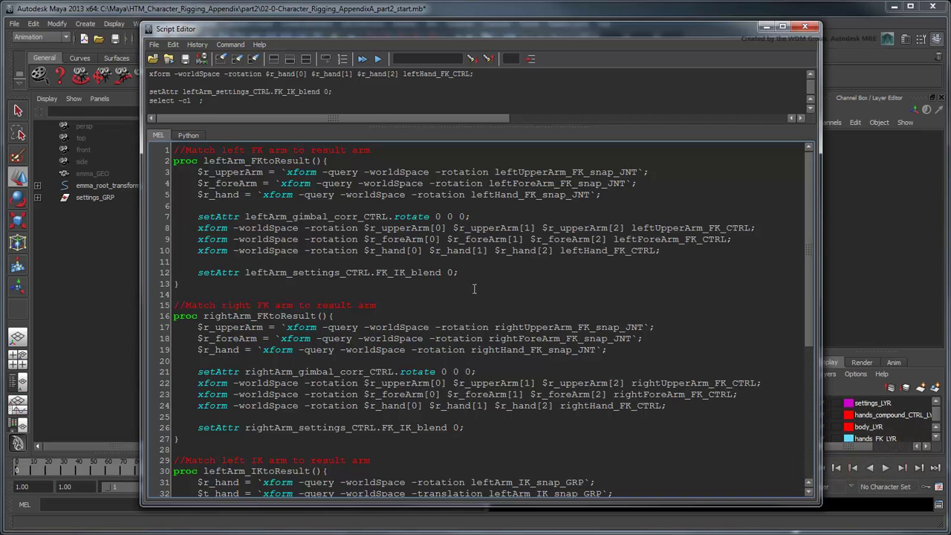
scroll(520, 293, down, 16)
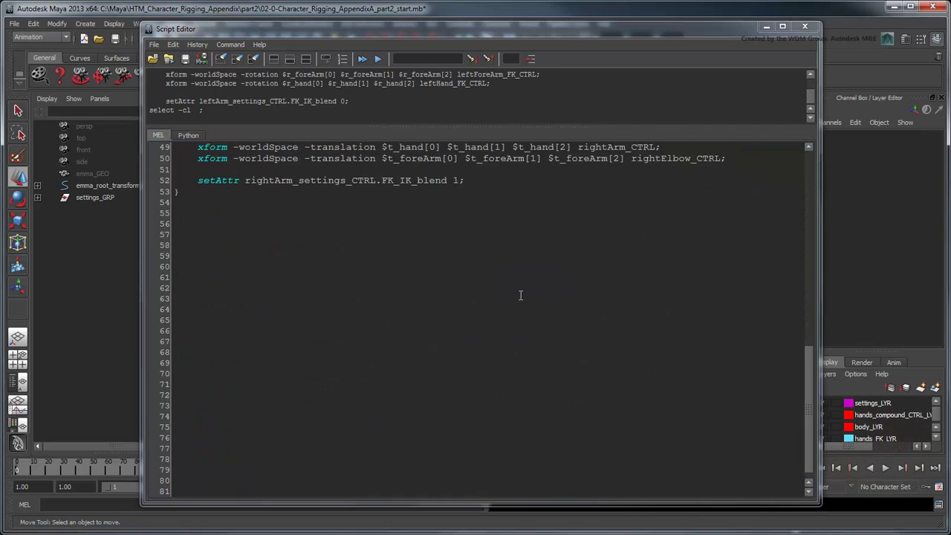
- Add 'window matchApp;' and 'showWindow matchApp;' below the procedures
click(204, 201)
text(window matchApp;)
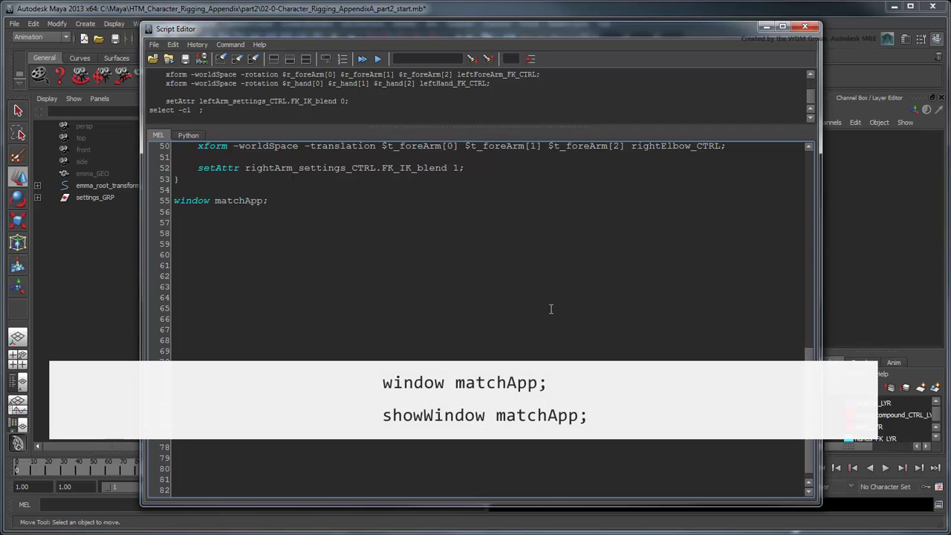
key(Return)
text(showWindow matchApp;)
key(Up)
- Add an if(`window -ex matchApp`) deleteUI matchApp; guard above, then run the script
key(Home)
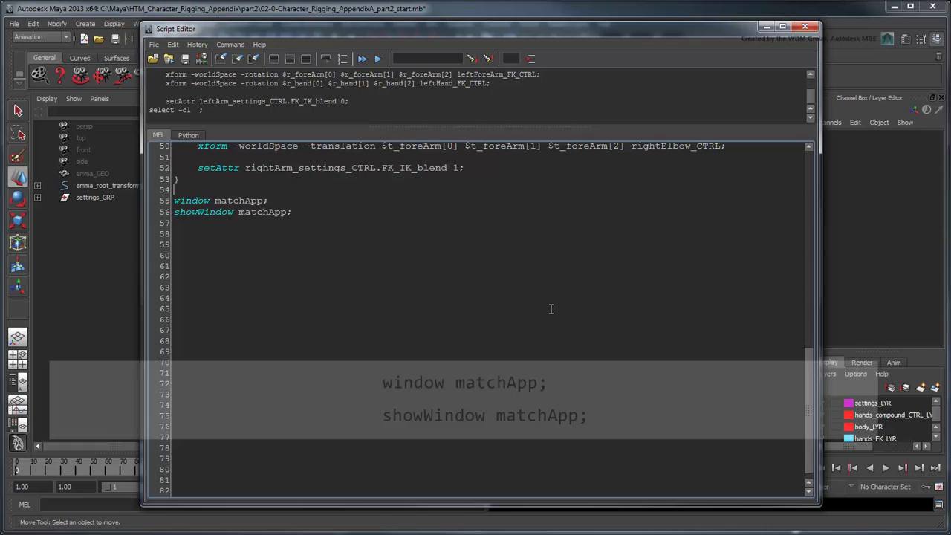
key(Return)
key(Return)
key(Up)
text(if)
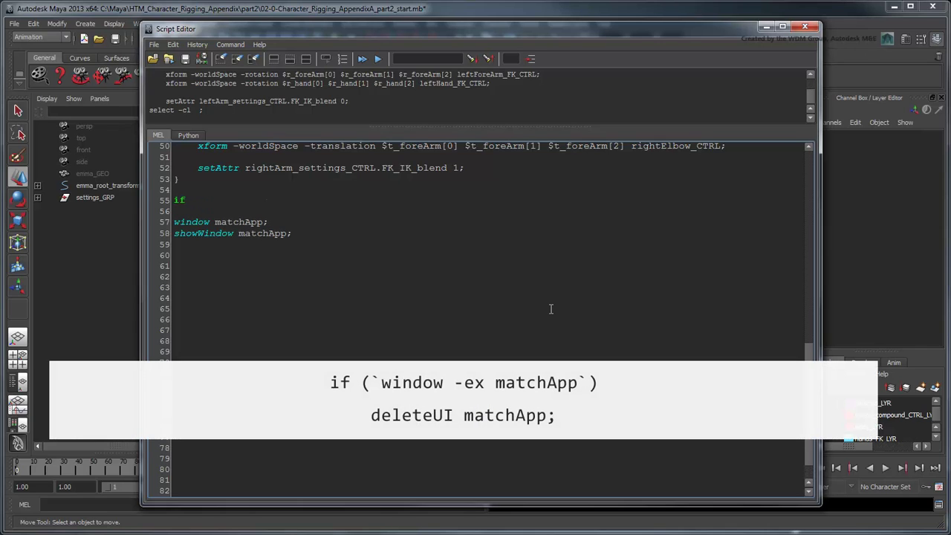
text((`window -ex matchApp`))
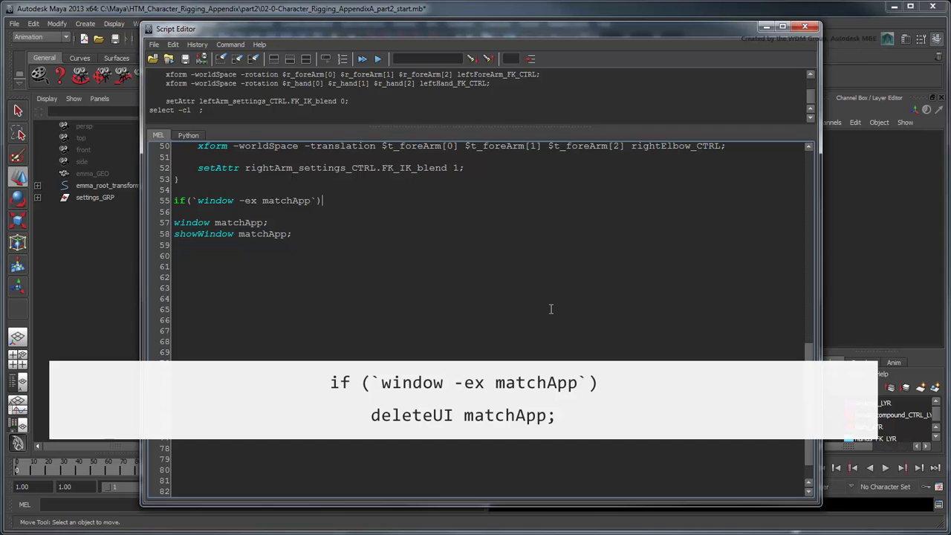
key(Return)
key(Tab)
text(de)
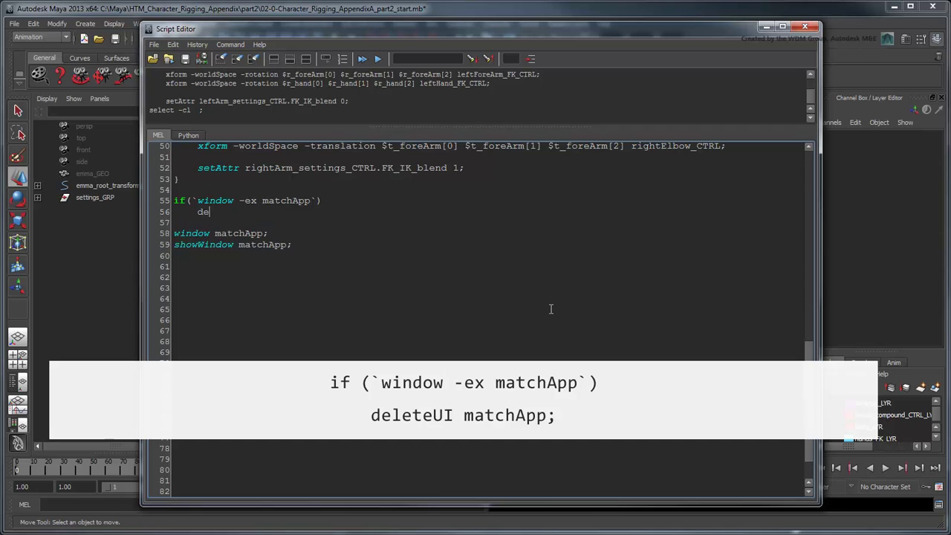
text(leteUI matchApp;)
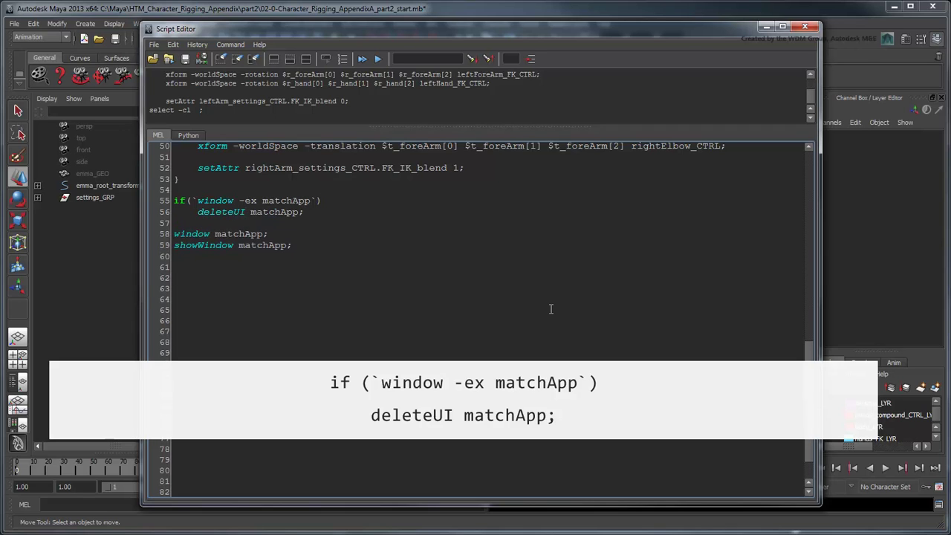
click(367, 65)
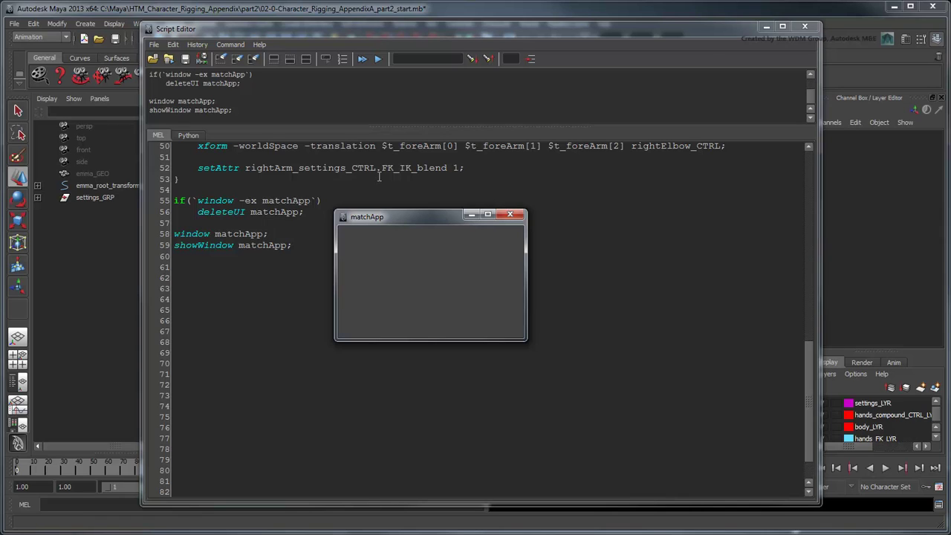
- Close matchApp and add columnLayout; plus a 'Match Left FK Arm' button calling leftArm_FKtoResult()
click(511, 214)
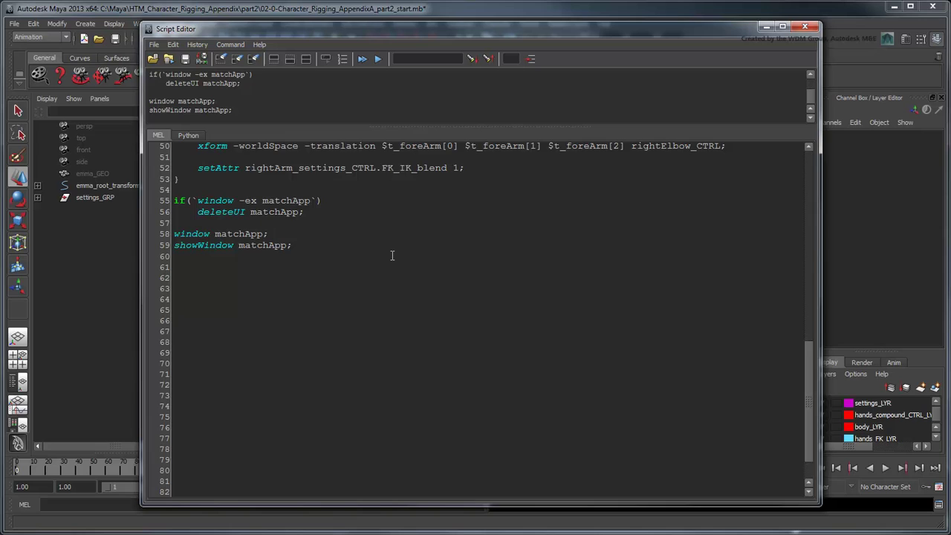
scroll(515, 263, down, 2)
text(columnLayout;)
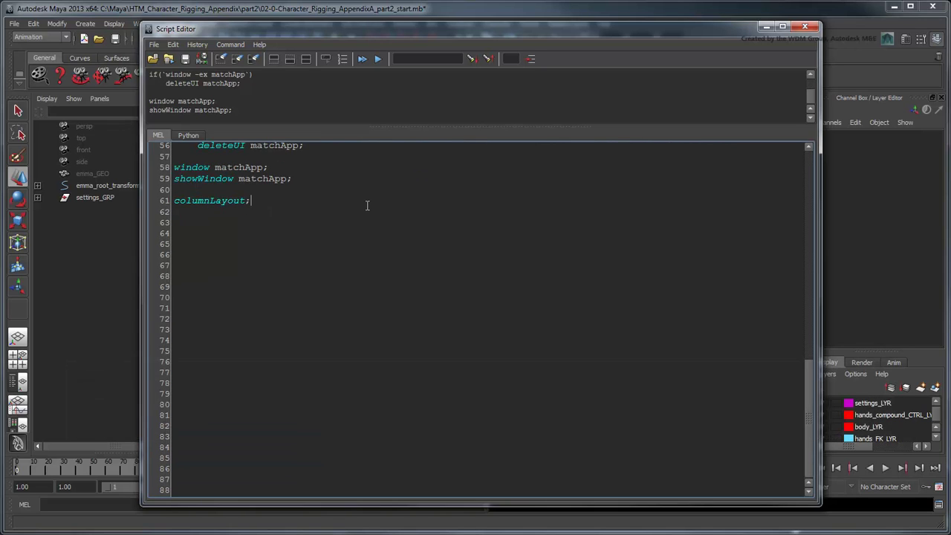
key(Return)
text(bu)
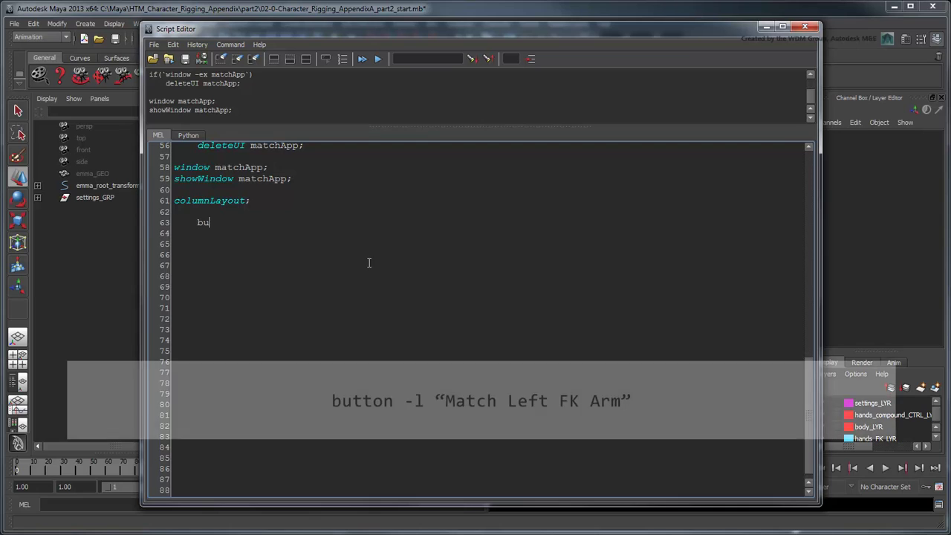
text(tton -l "Match )
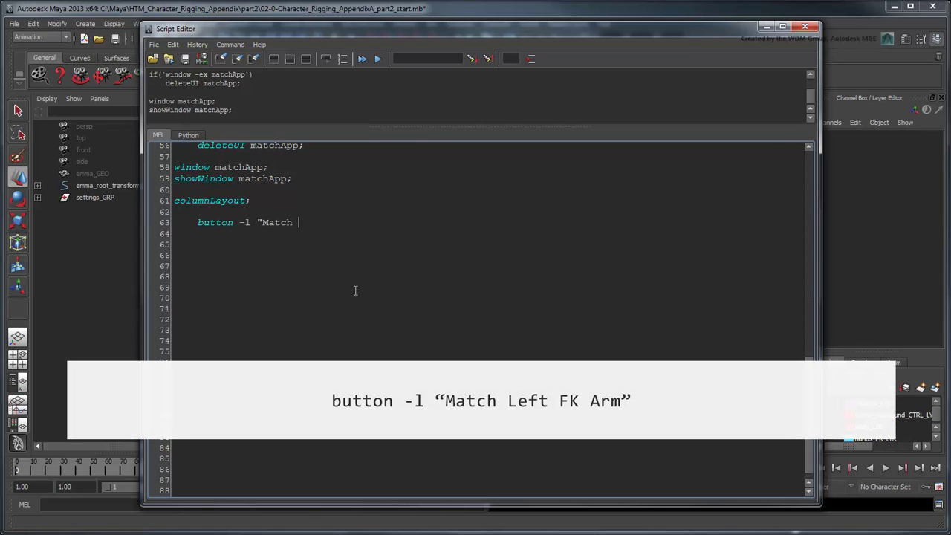
text(Left FK Arm" -c)
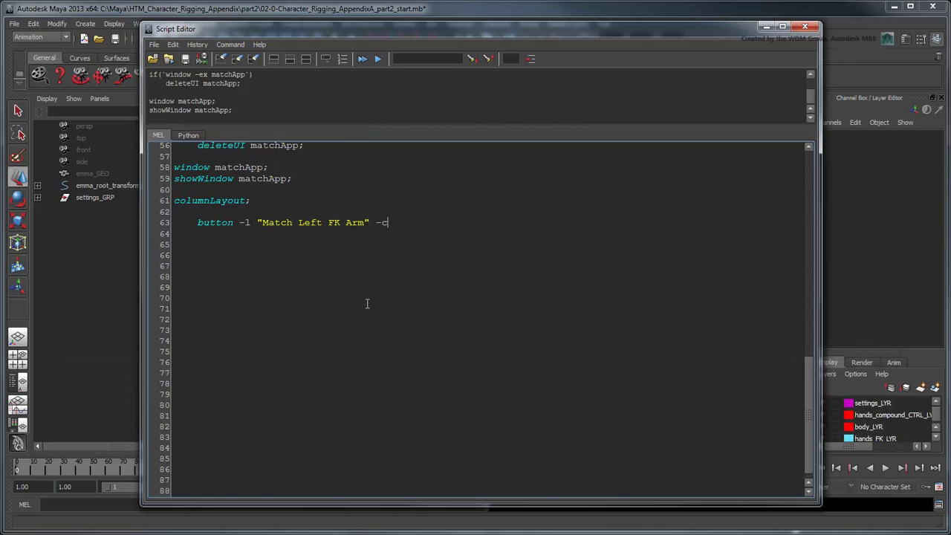
scroll(364, 301, up, 15)
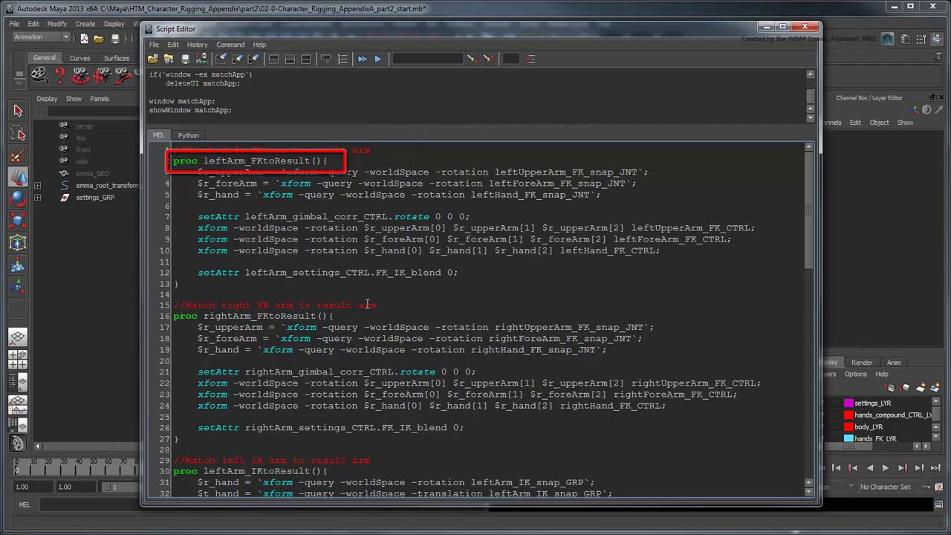
scroll(367, 304, down, 15)
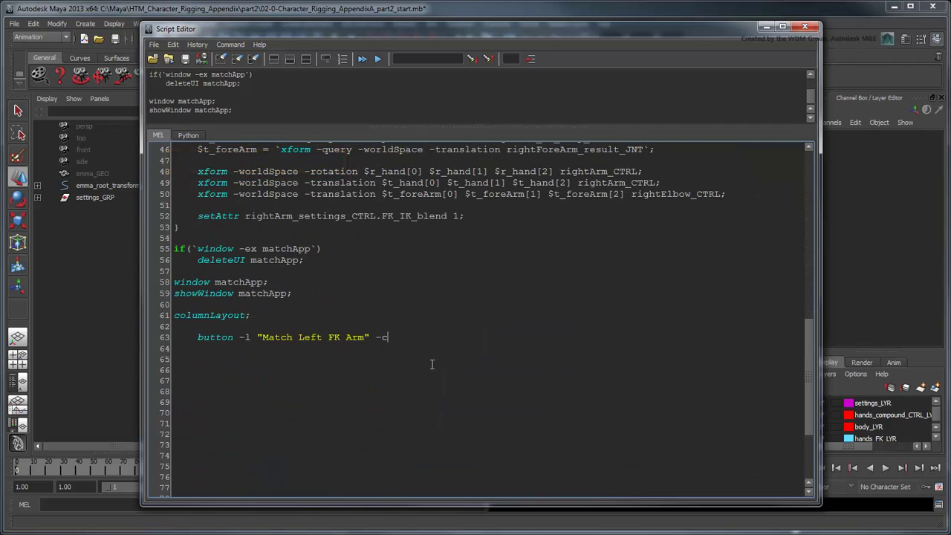
text("leftArm)
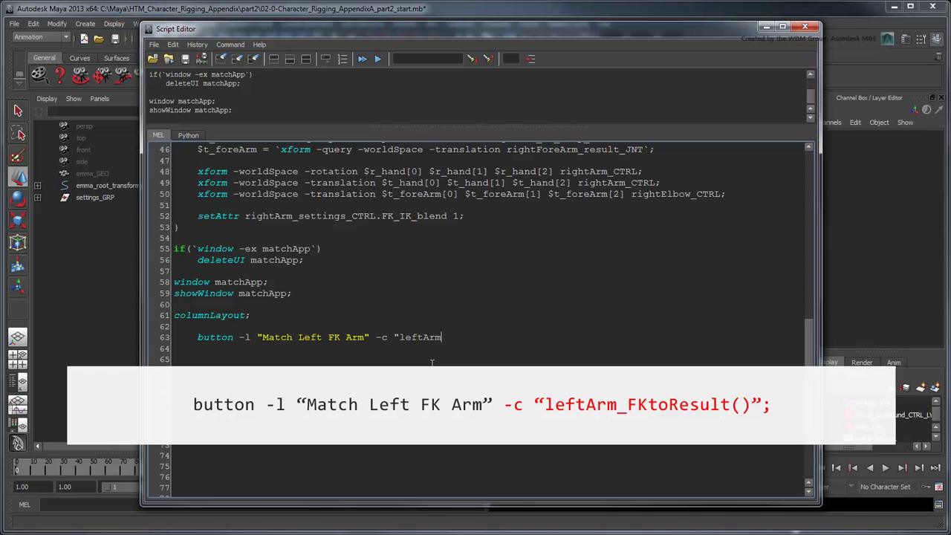
text(_FKtoResult()";)
key(Return)
- Add a 'Match Left IK Arm' button calling leftArm_IKtoResult() and move showWindow below the buttons
text(button )
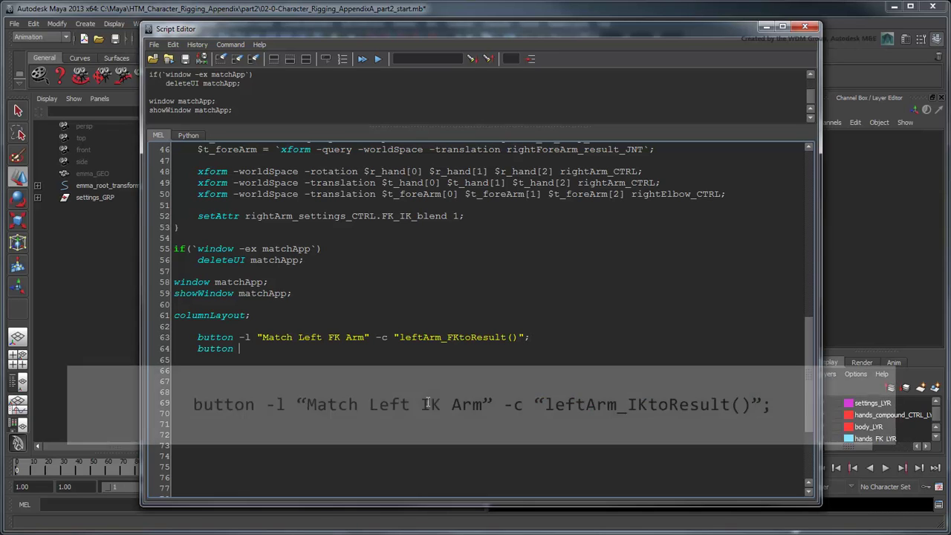
text(-l "Match Left I)
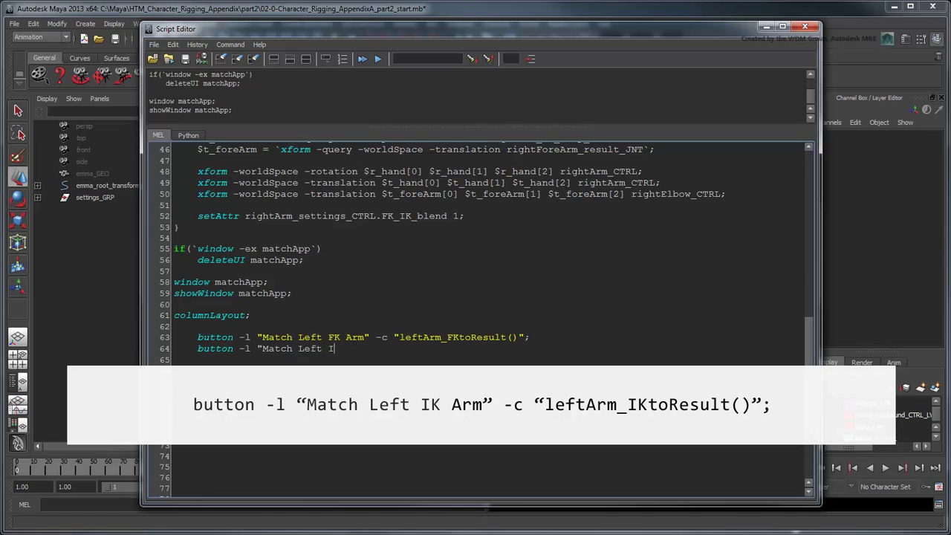
text(K Arm" -c "leftArm_IKtoResult()";)
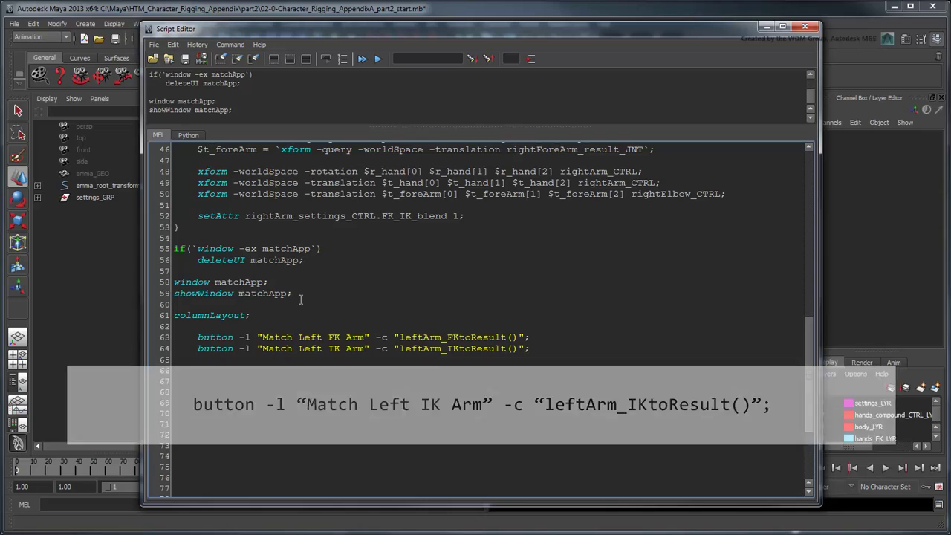
drag(292, 294, 176, 295)
key(ctrl+c)
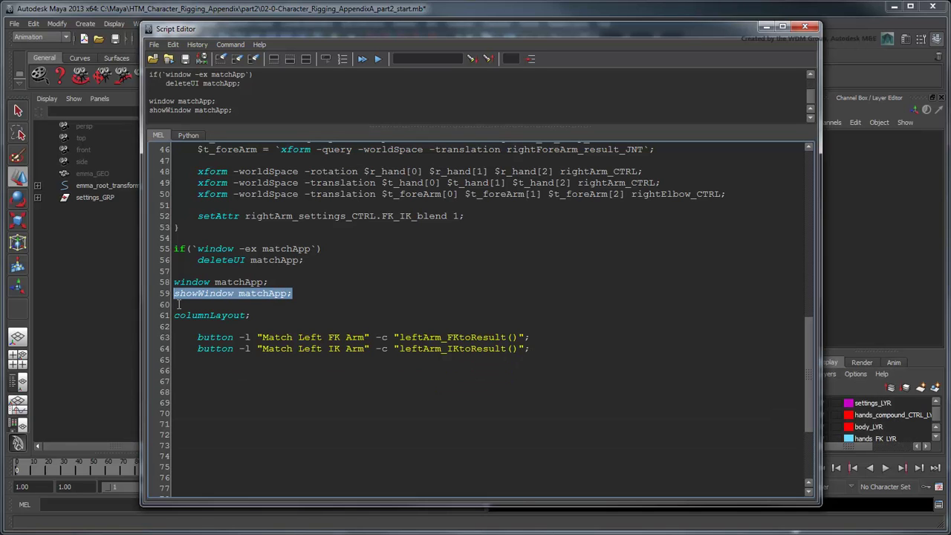
key(Delete)
key(Delete)
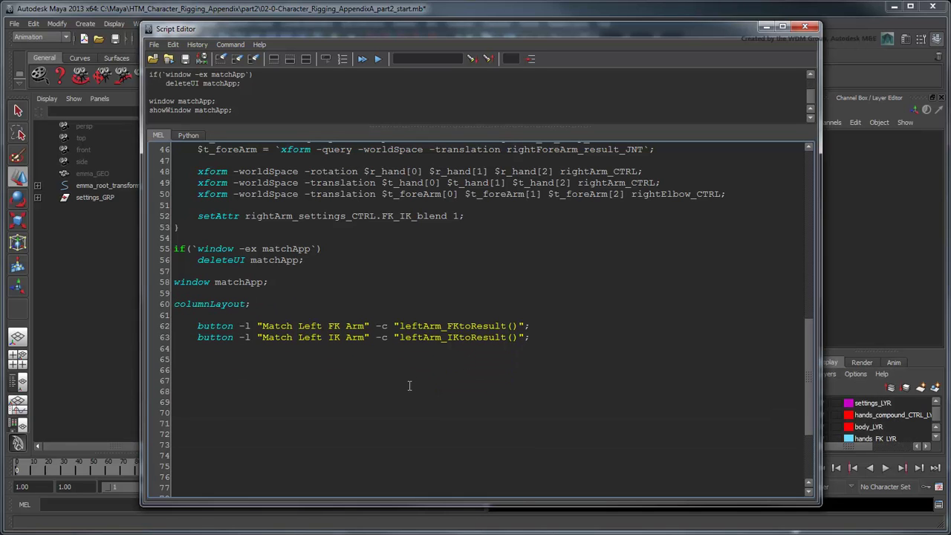
click(396, 359)
key(ctrl+v)
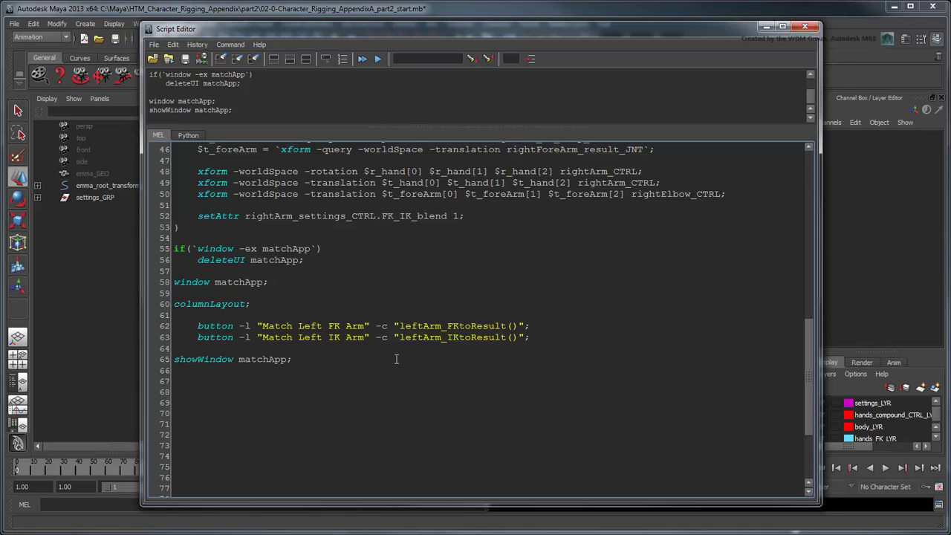
- Run the script and test Match Left IK Arm before and after moving the IK hand toward the head
click(362, 59)
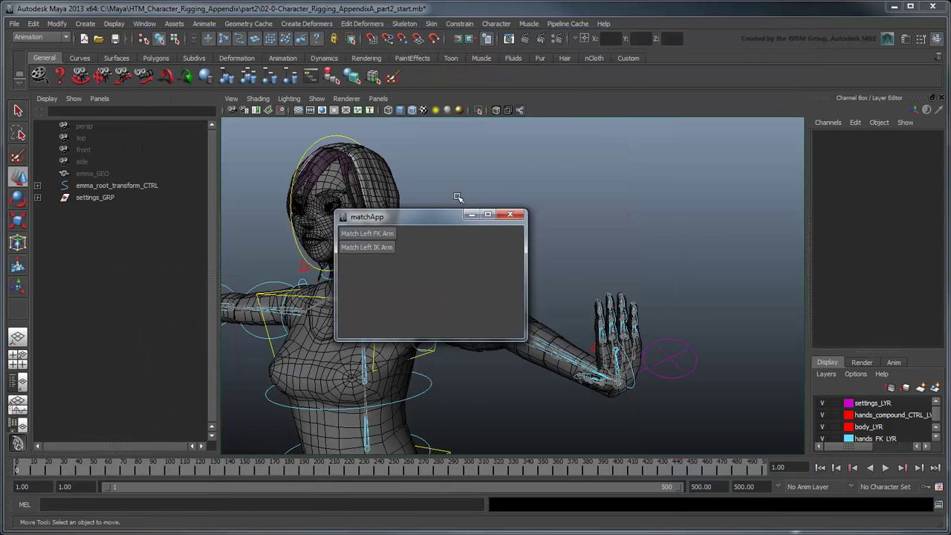
drag(411, 217, 681, 138)
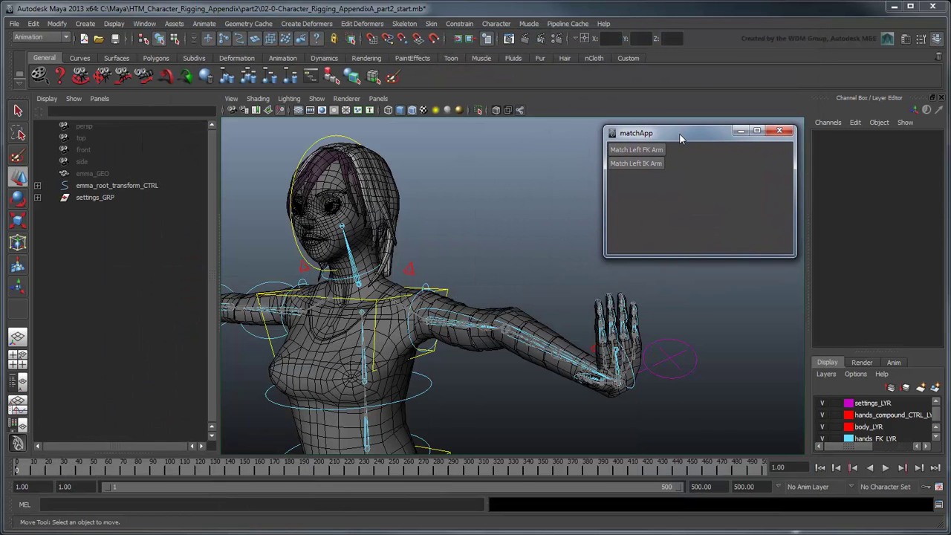
click(656, 166)
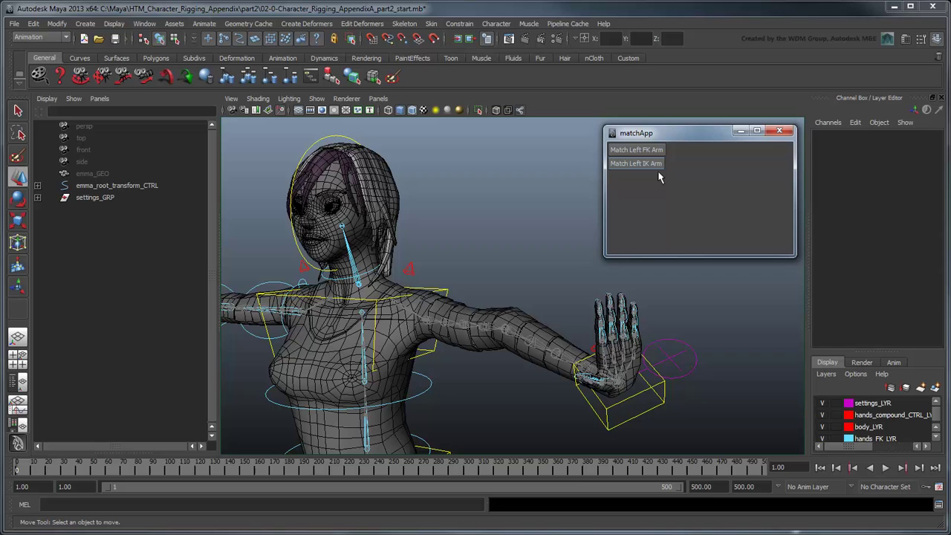
click(640, 398)
drag(631, 395, 346, 342)
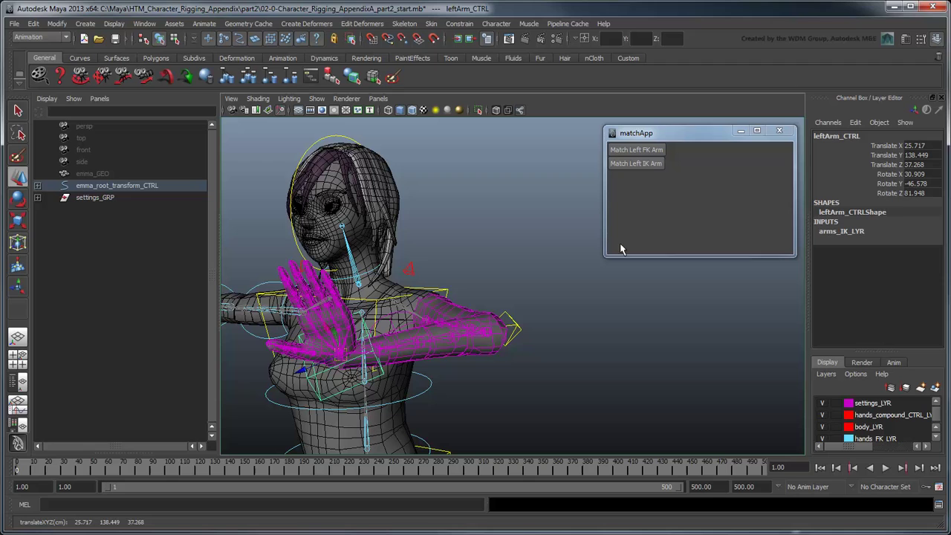
click(656, 163)
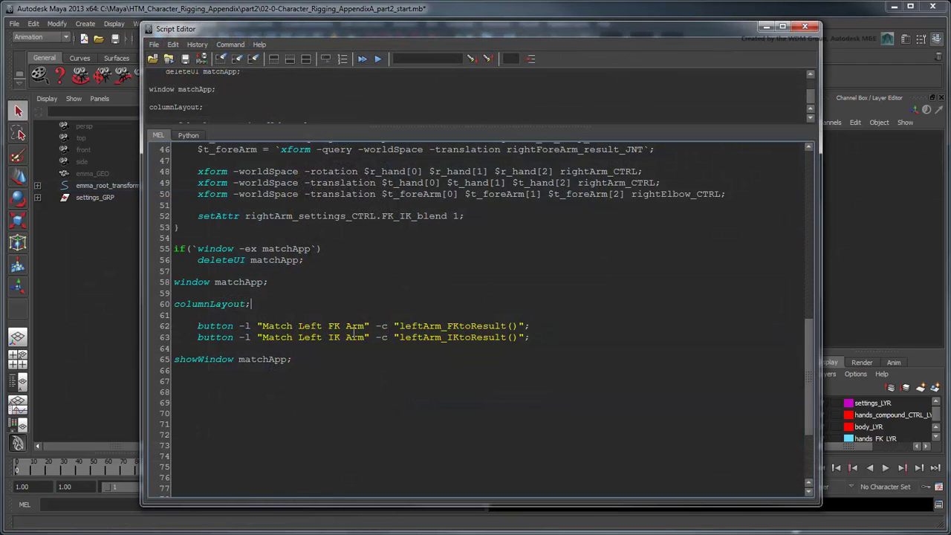
- Insert 'rowColumnLayout -numberOfColumns 2;' after columnLayout and indent the button lines beneath it
key(Return)
key(Return)
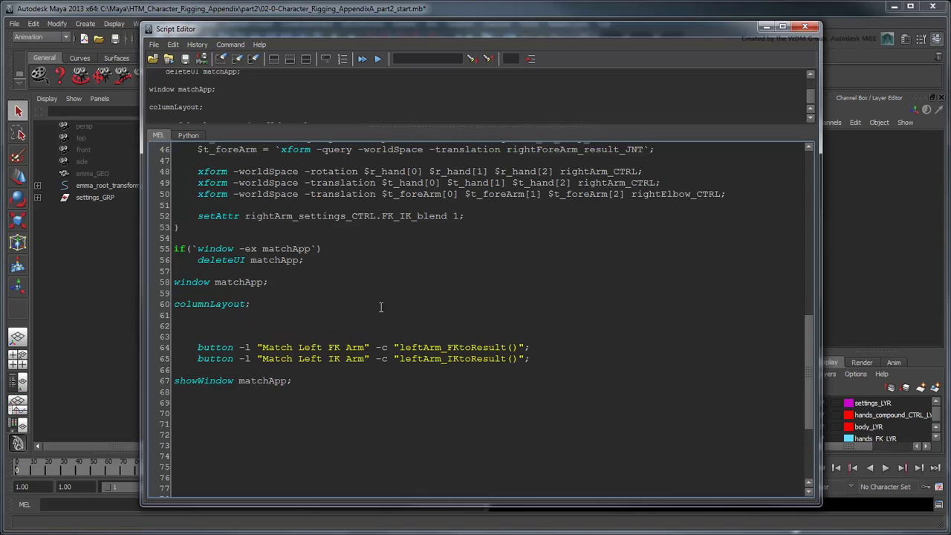
text(rowColumnLayou)
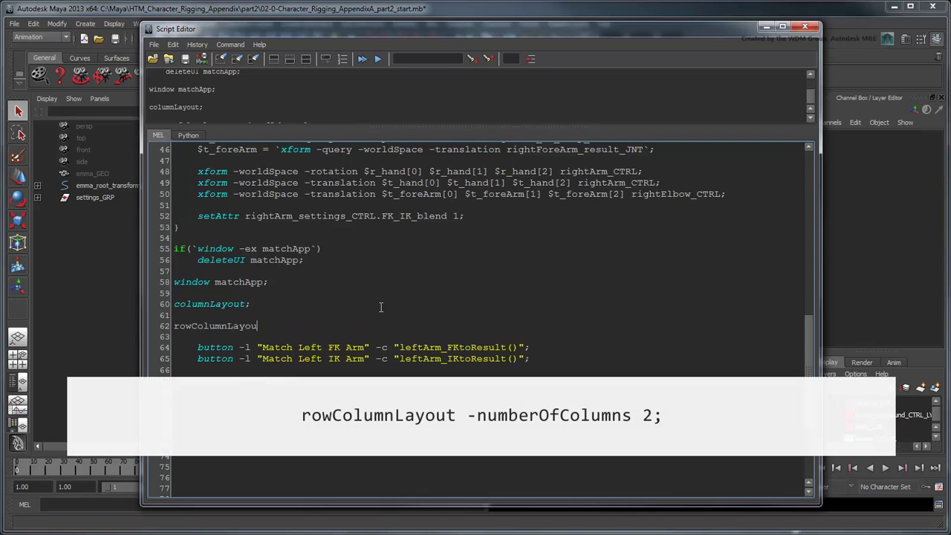
text(t -numbe)
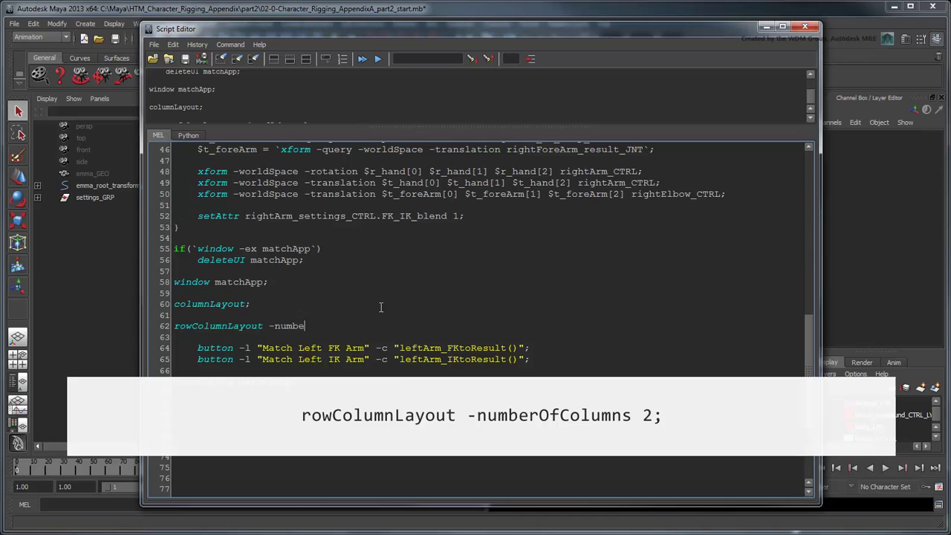
text(rOfColumns 2;)
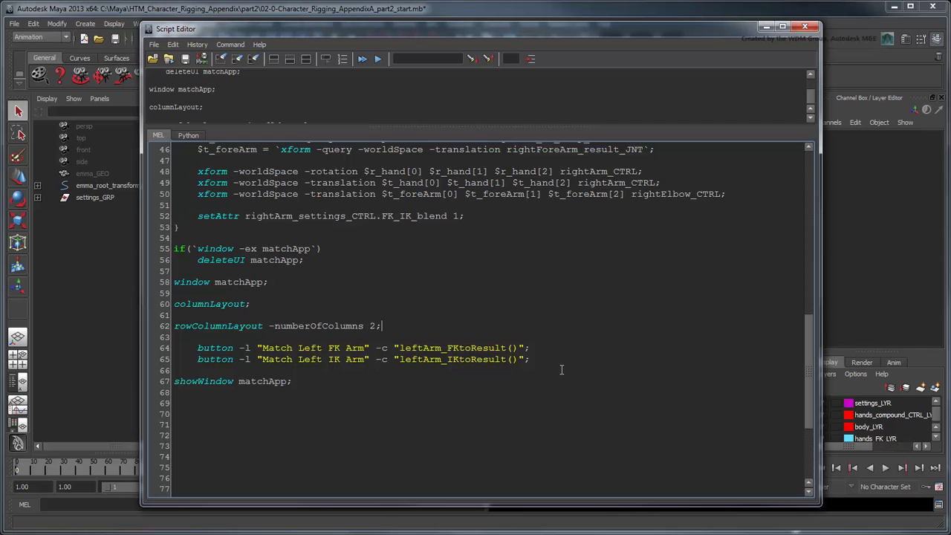
drag(530, 359, 181, 332)
key(Tab)
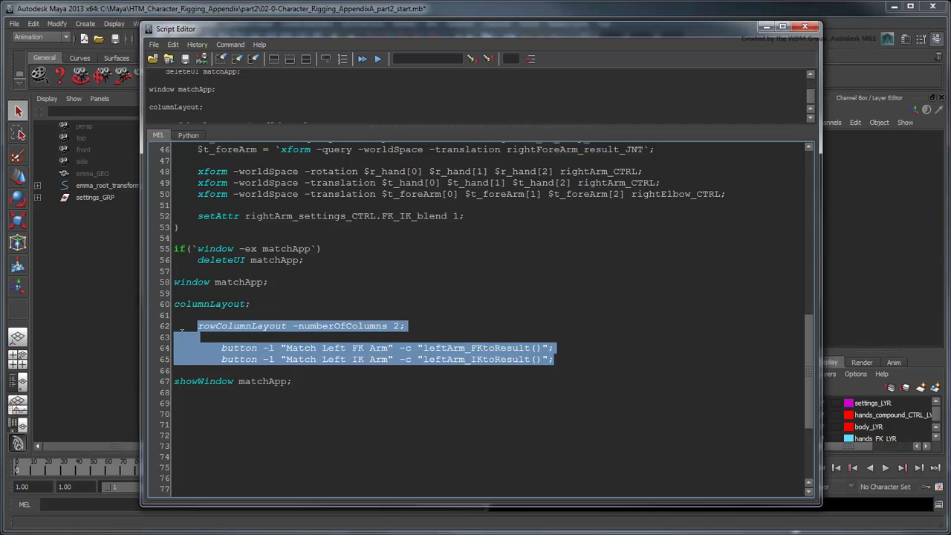
- Add a 'Match Right FK Arm' button calling rightArm_FKtoResult()
click(603, 350)
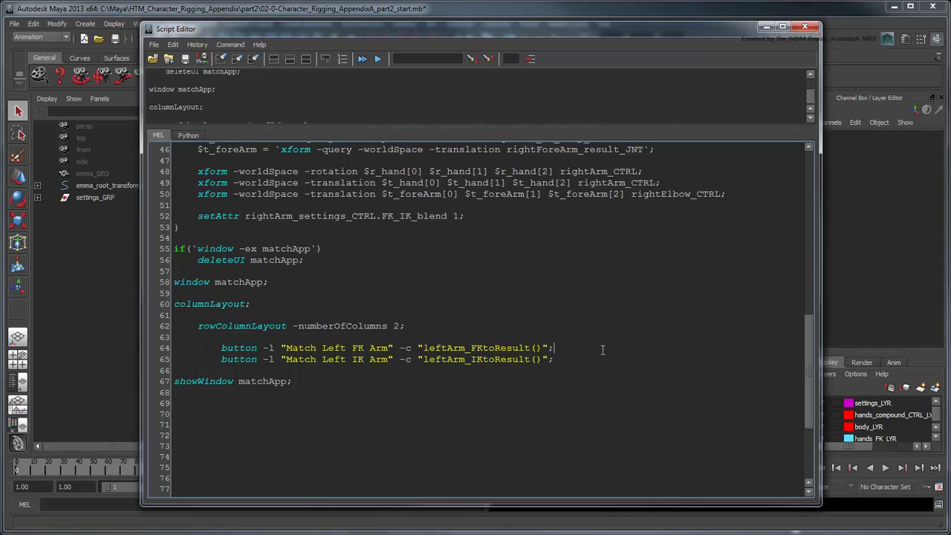
key(Return)
key(Return)
key(Up)
text(button -l "Match Right FK)
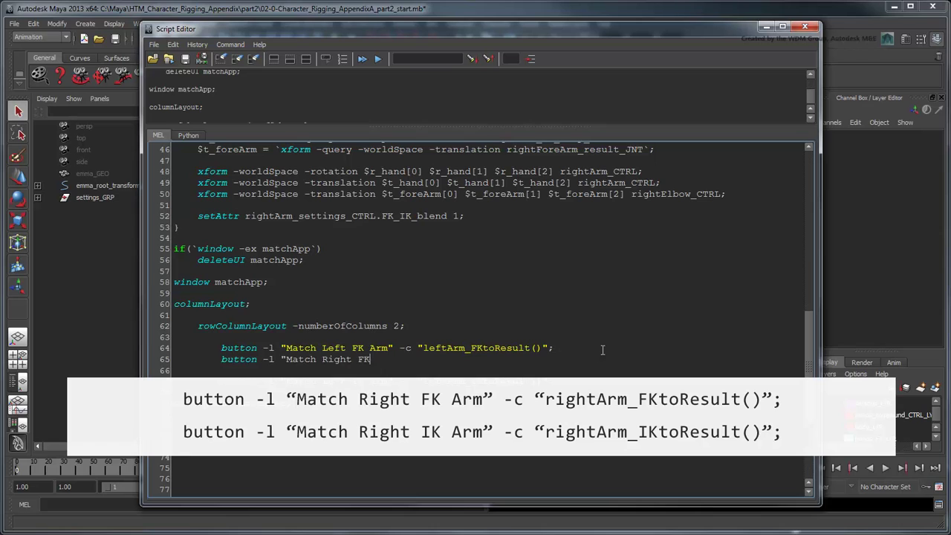
text( Arm" -c "rightArm_FKtoResult()")
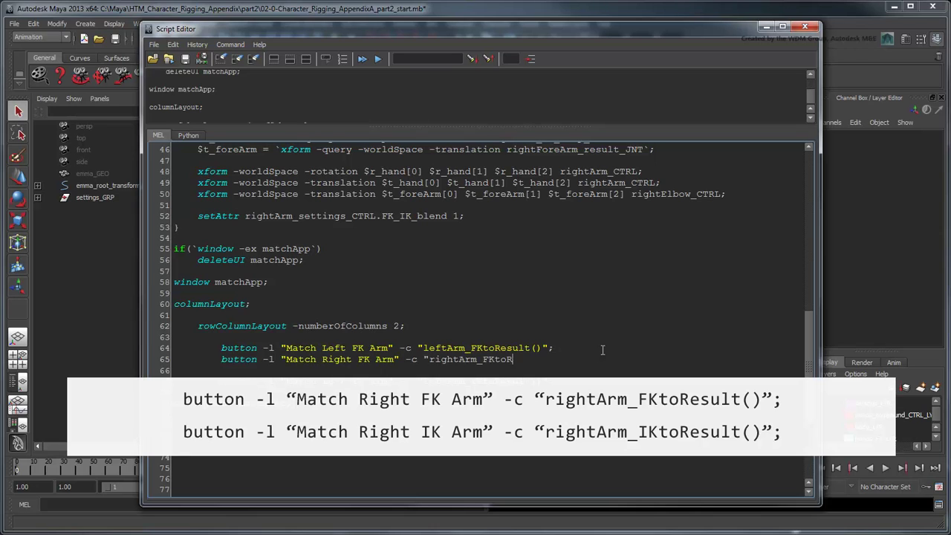
text(;)
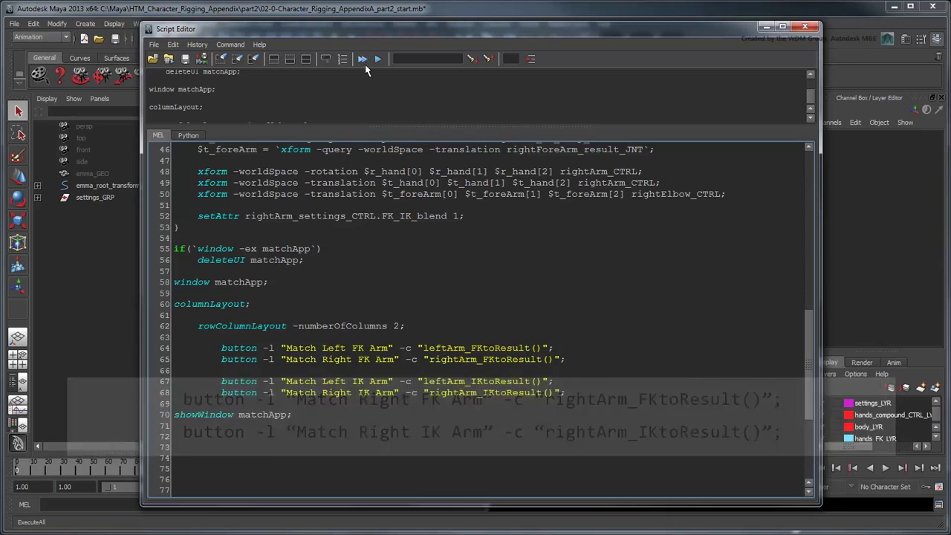
- Execute the script to view the four buttons in two columns, then close the matchApp window
click(364, 61)
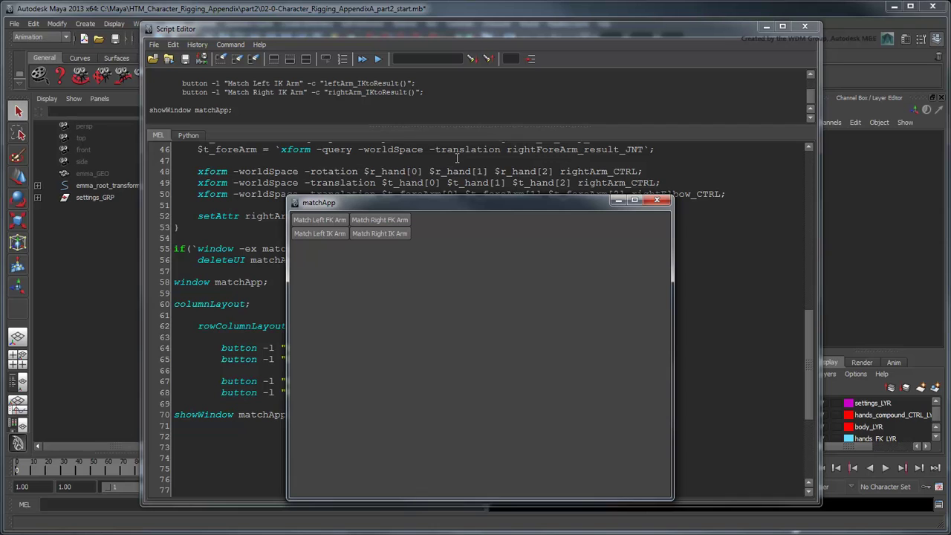
click(656, 201)
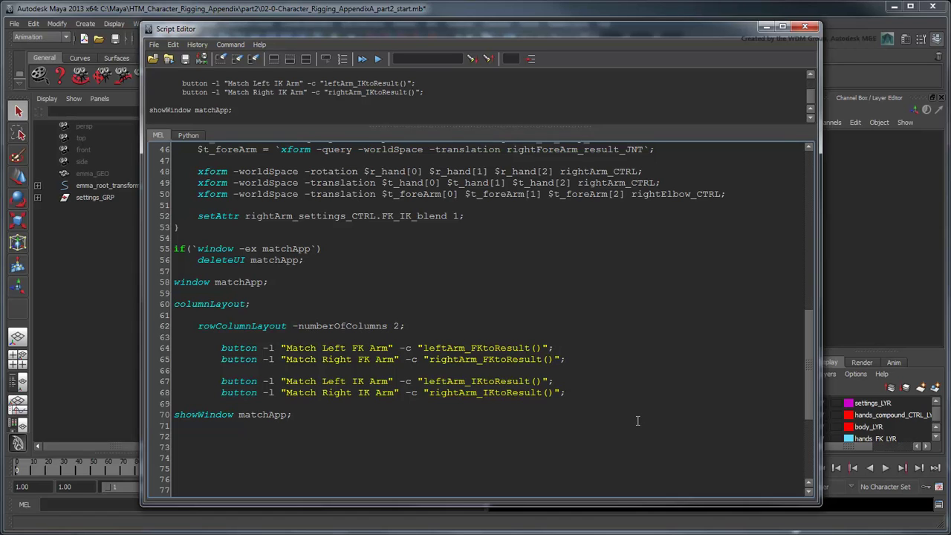
- Add frameLayout -l "IK/FK Matching" after window matchApp and indent the layout block beneath it
key(Return)
key(Return)
text(fram)
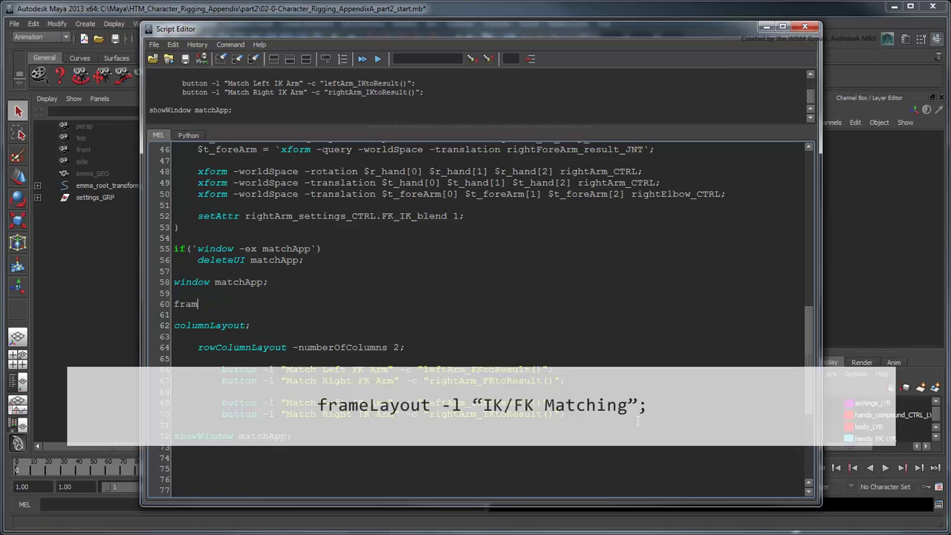
text(eLayout )
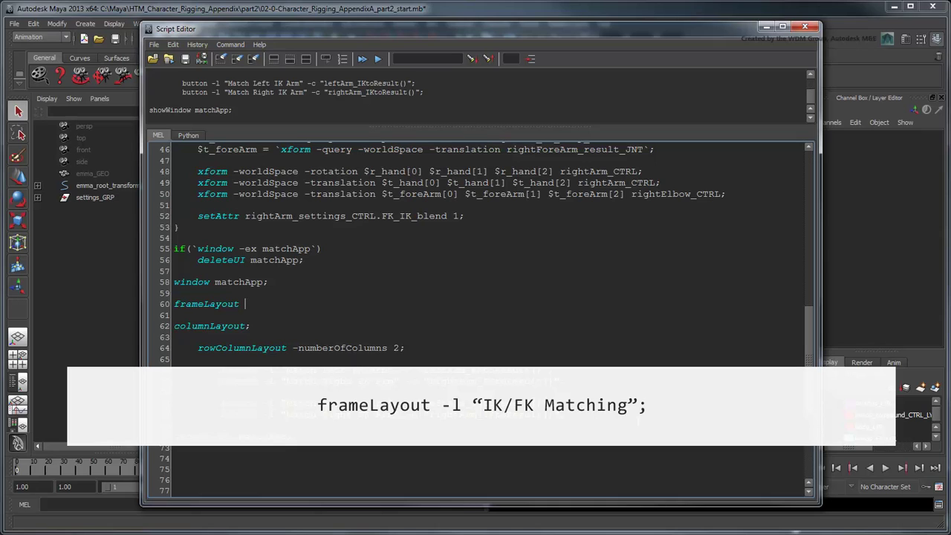
text(-l "IK/FK Matching")
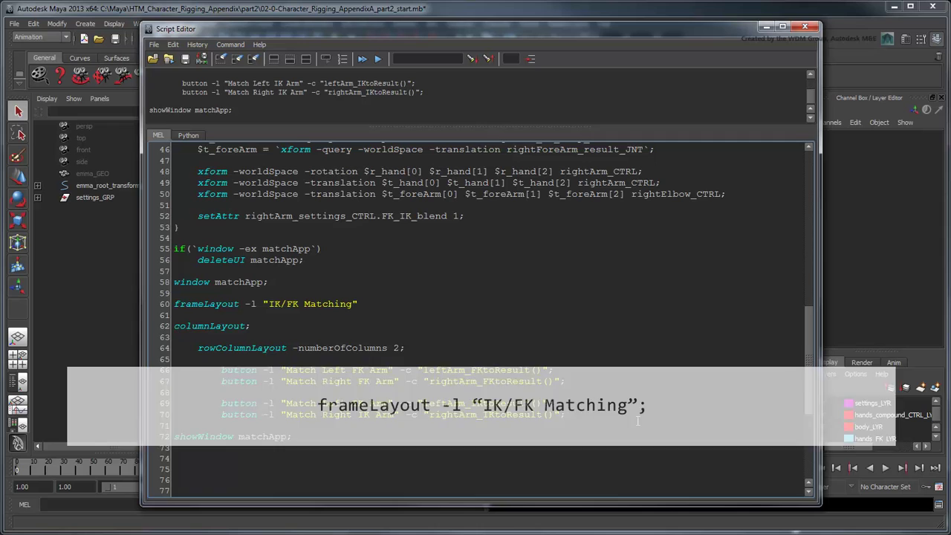
drag(174, 328, 566, 414)
key(Tab)
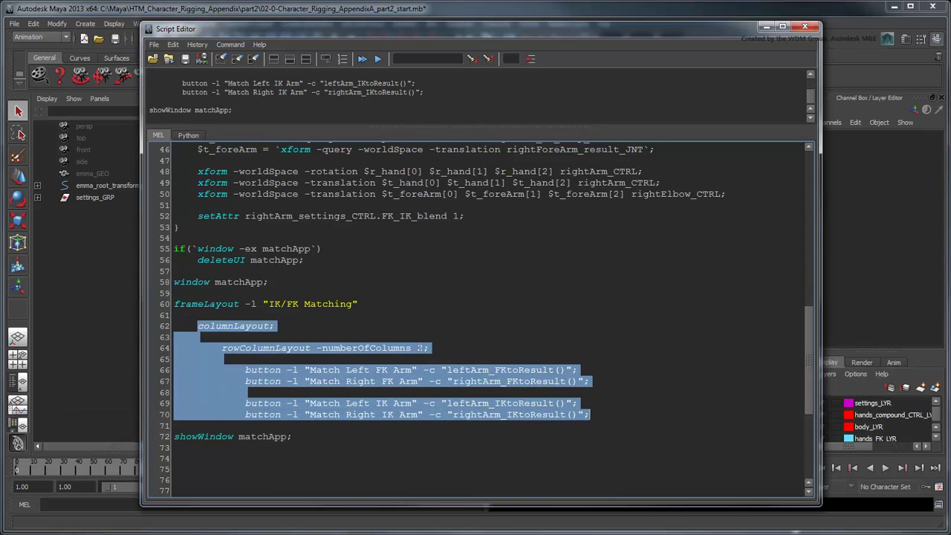
- Add a centred label: text -align center -l "Go to matching..."; above the row layout
click(342, 338)
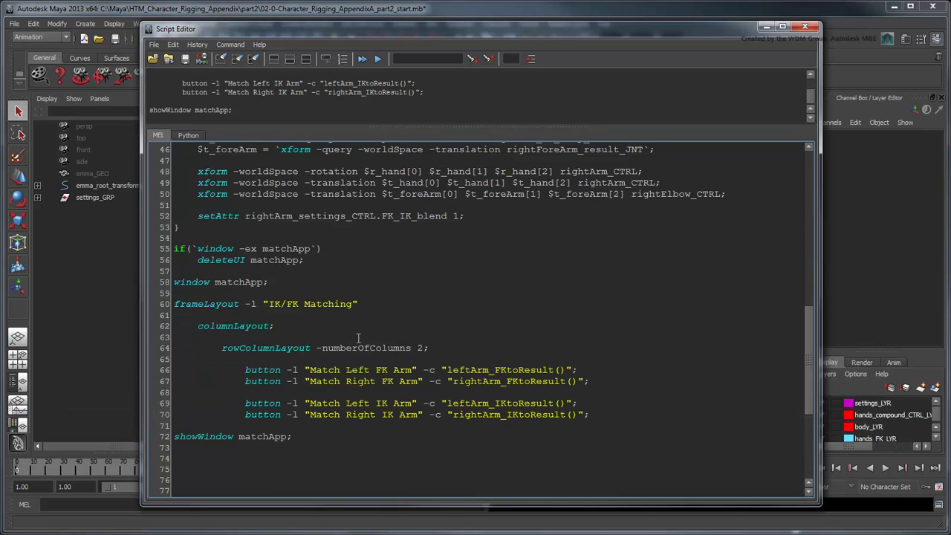
key(Return)
key(Return)
text(t)
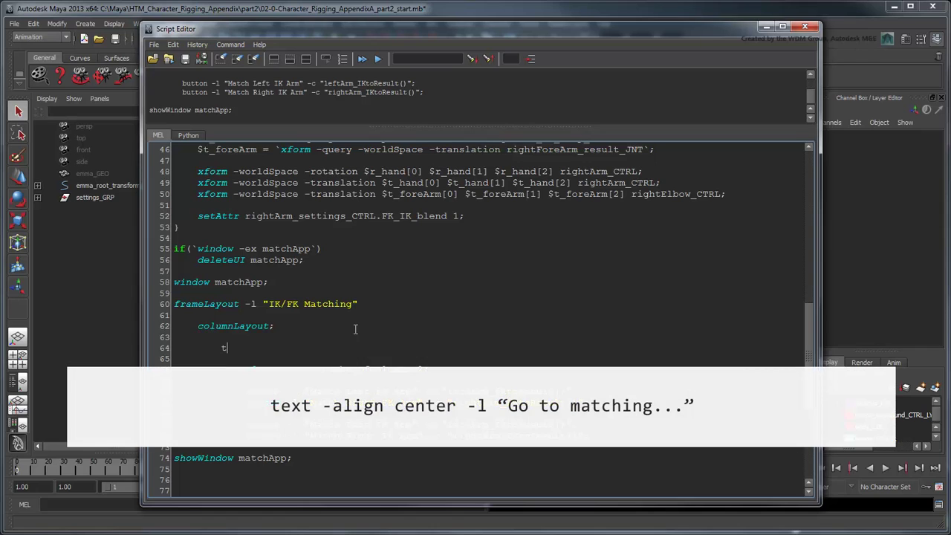
text(ext -align cen)
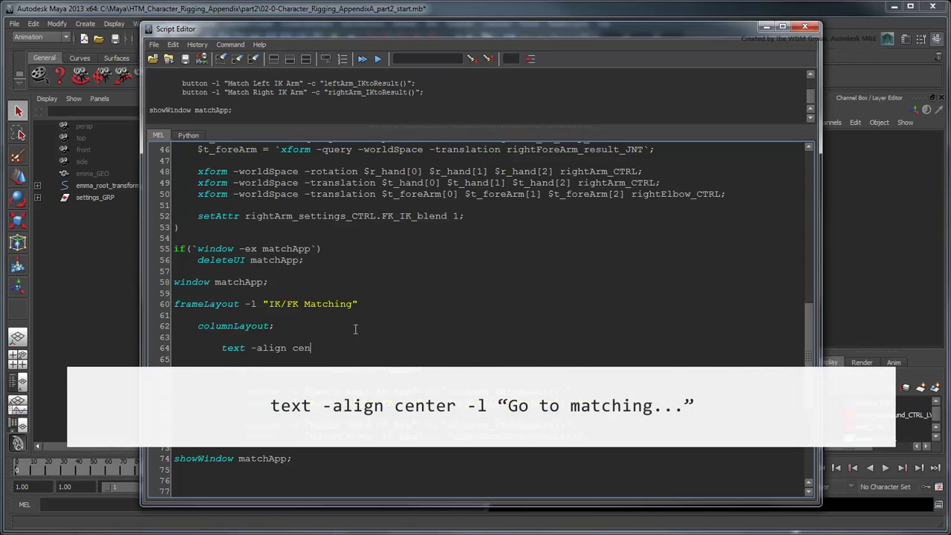
text(ter -l "Go to matching...";)
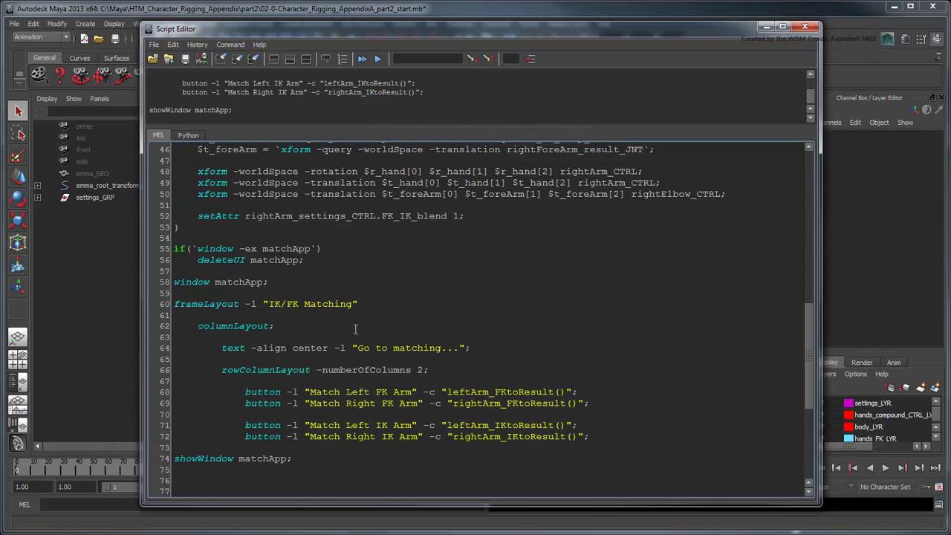
- Add 'separator -horizontal true;' under the text label
scroll(356, 329, down, 2)
key(Return)
text(separator)
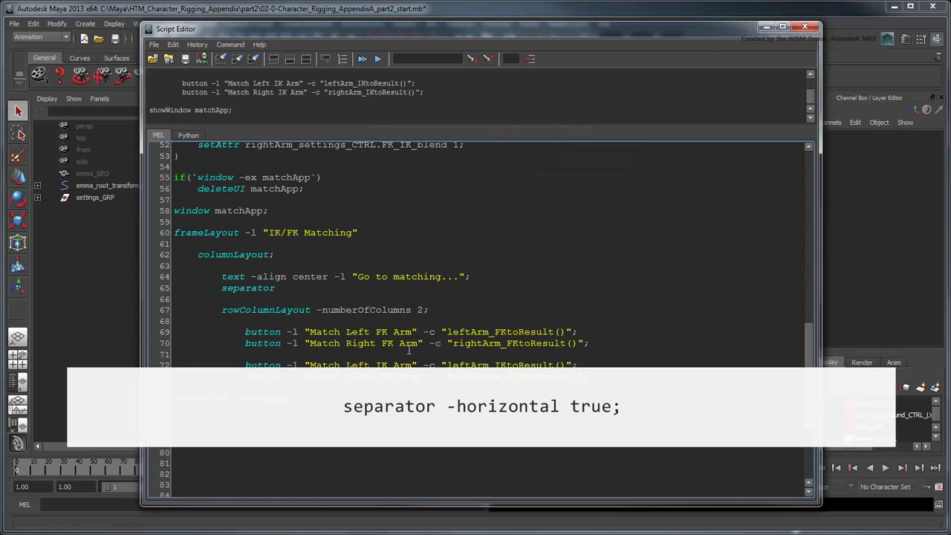
text( -horizontal true;)
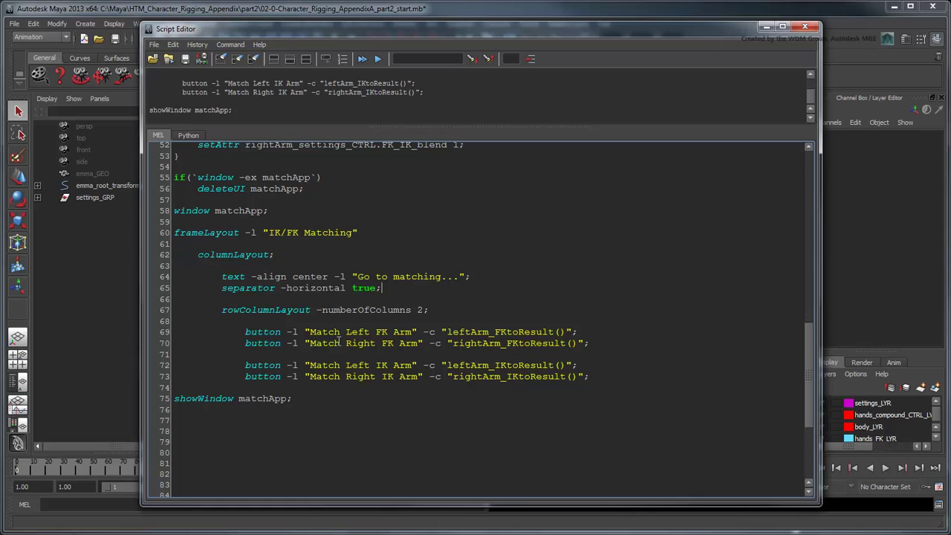
- Remove 'Match' from the button labels so they read Left FK Arm and Right FK Arm
drag(345, 333, 311, 335)
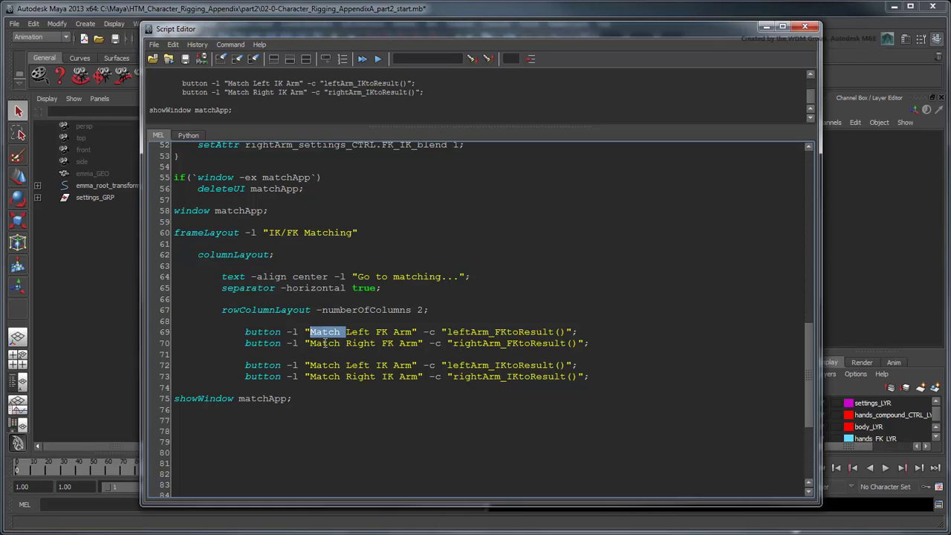
key(BackSpace)
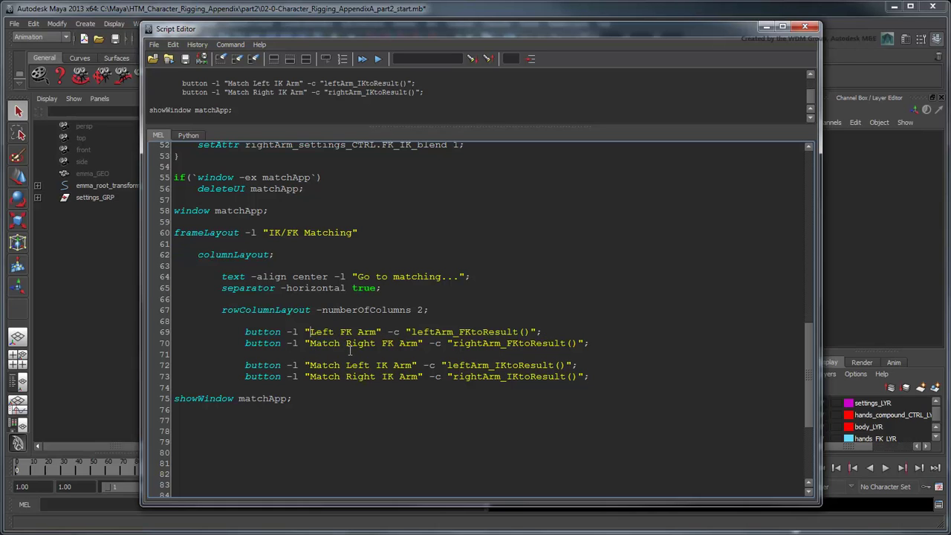
drag(345, 343, 311, 377)
key(BackSpace)
key(BackSpace)
key(BackSpace)
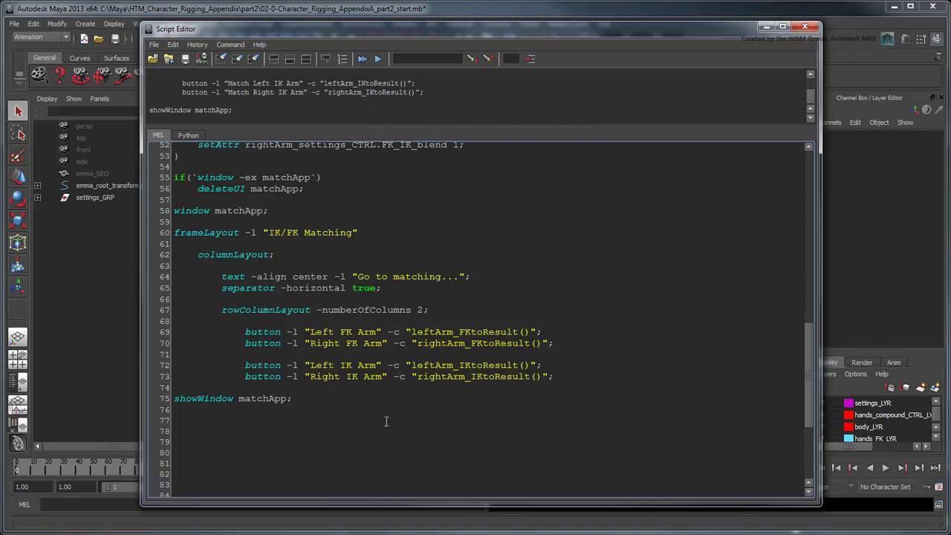
- Run the script and place the narrowed, shortened matchApp window at the viewport's upper right
click(362, 58)
drag(675, 324, 380, 338)
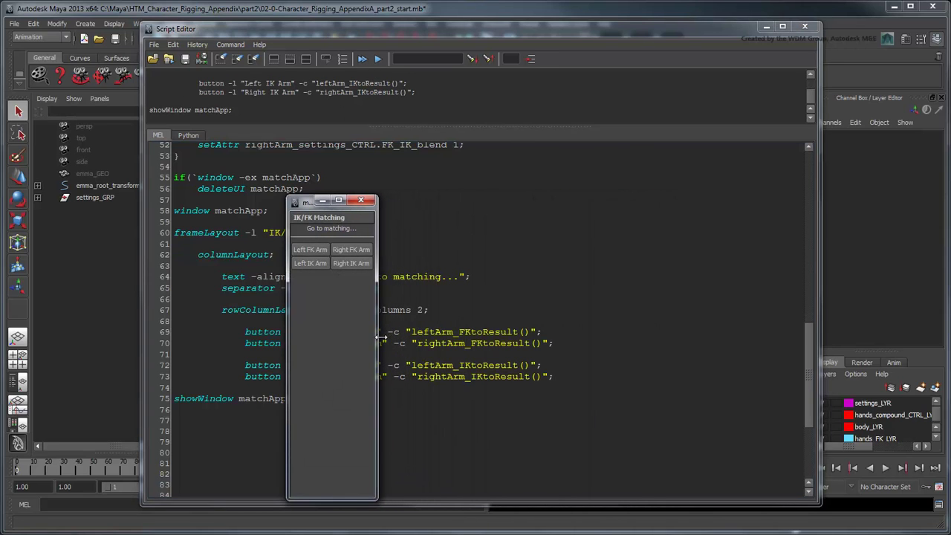
drag(339, 497, 357, 292)
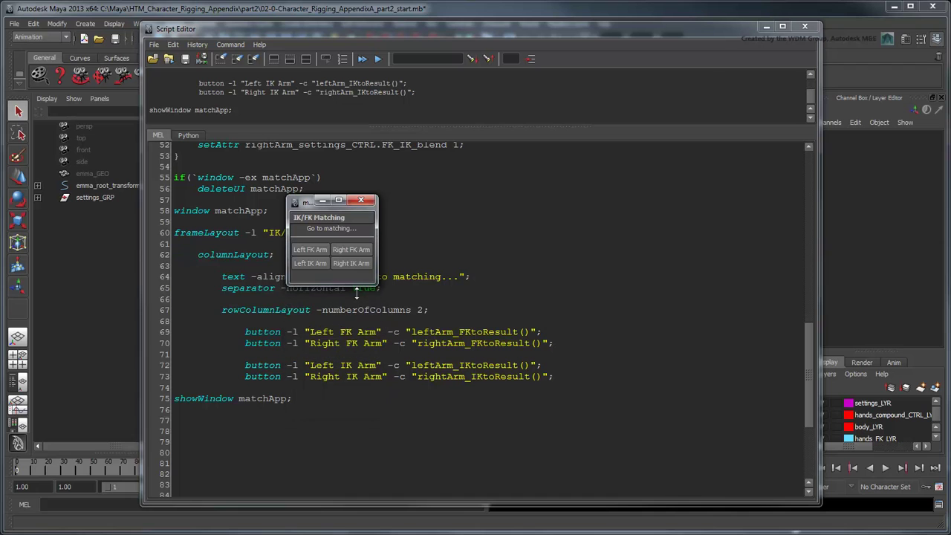
click(768, 30)
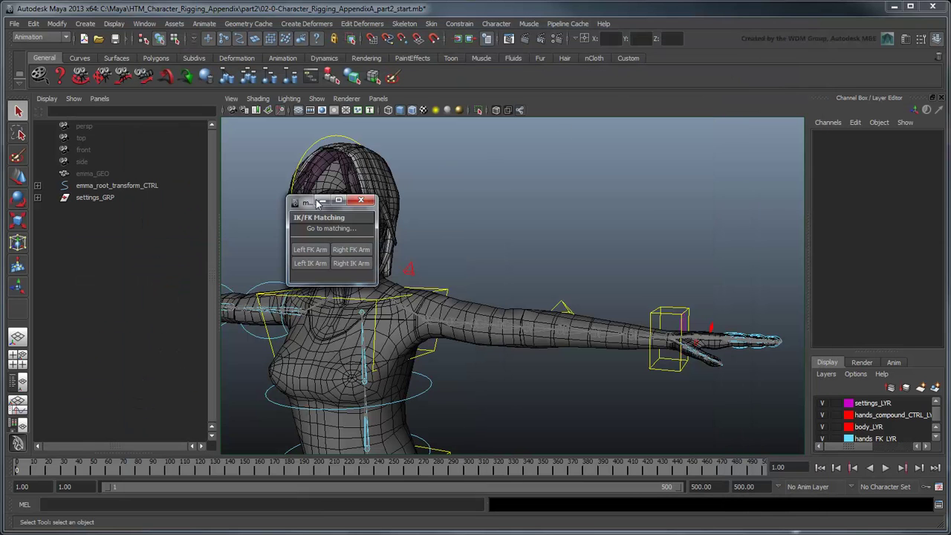
drag(315, 201, 668, 160)
- Pull the left IK hand down, match the left arm's FK controls, then rotate the left upper arm up
click(677, 331)
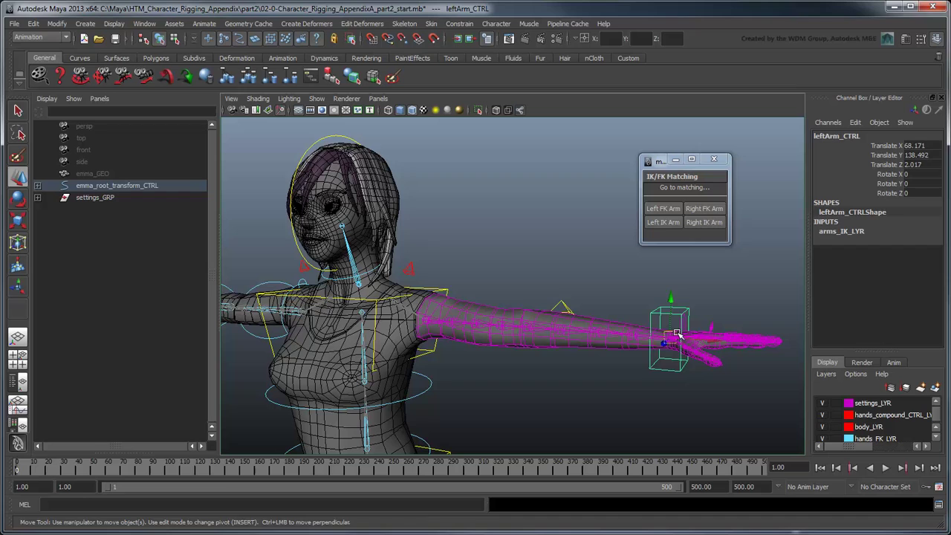
key(w)
drag(680, 350, 549, 396)
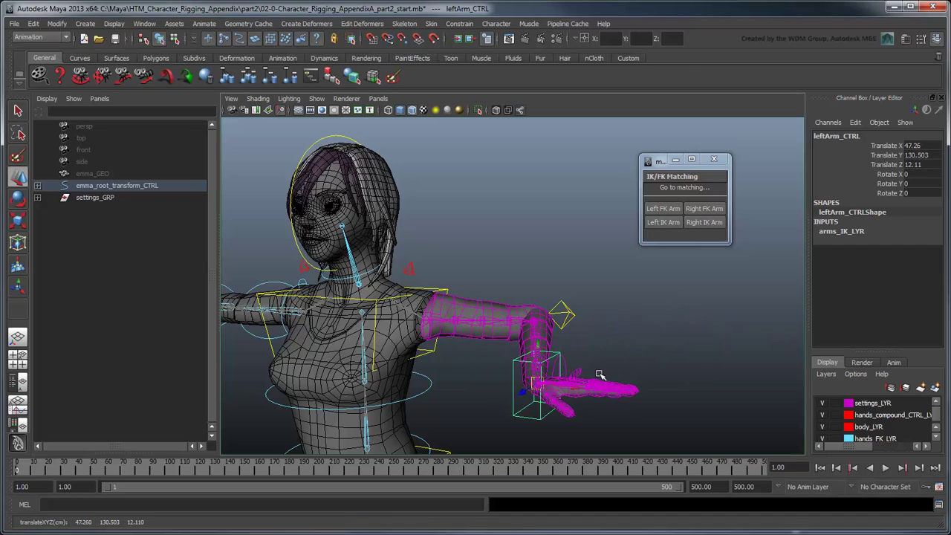
click(663, 208)
click(484, 354)
key(e)
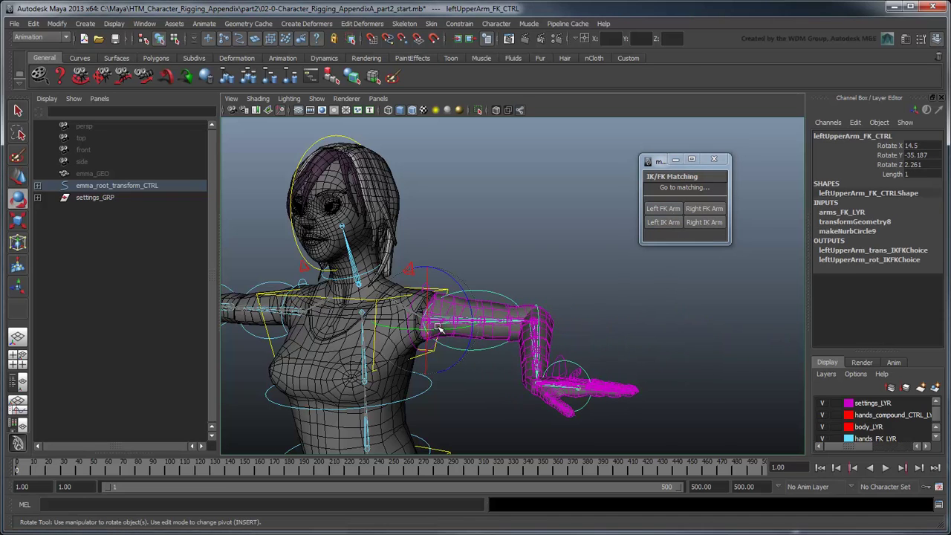
drag(443, 331, 434, 266)
- Bend the right forearm, lower the right IK hand, and snap the right arm's IK control to the pose
alt+drag(590, 255, 535, 313)
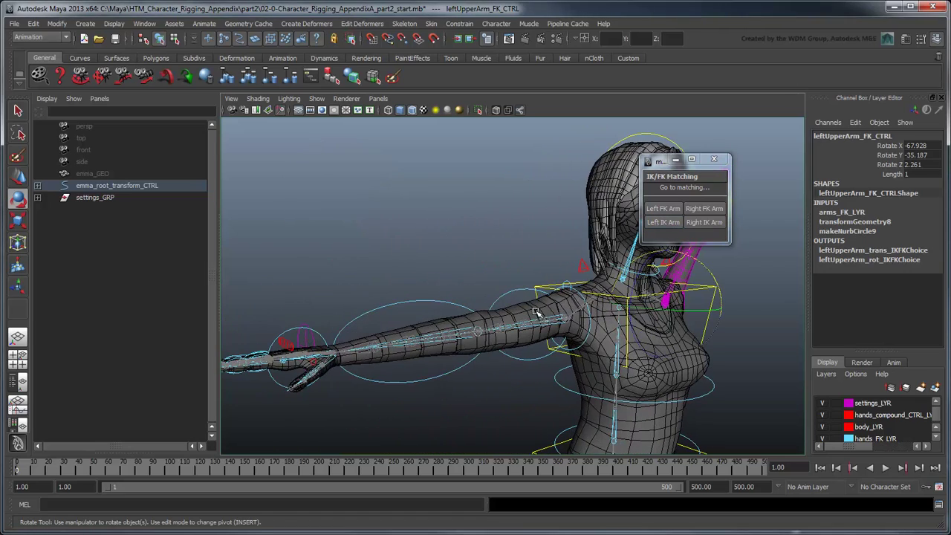
click(464, 315)
drag(460, 350, 550, 317)
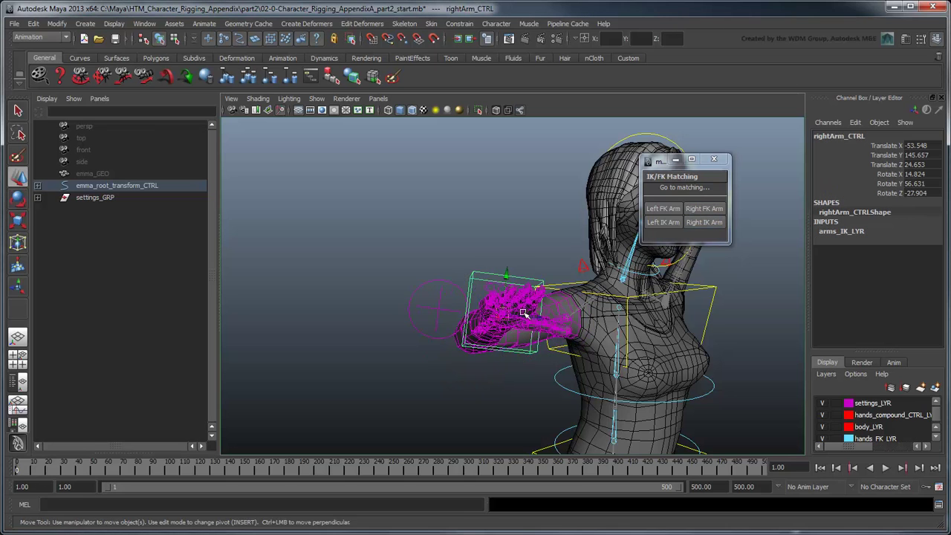
click(520, 319)
key(w)
drag(520, 319, 616, 431)
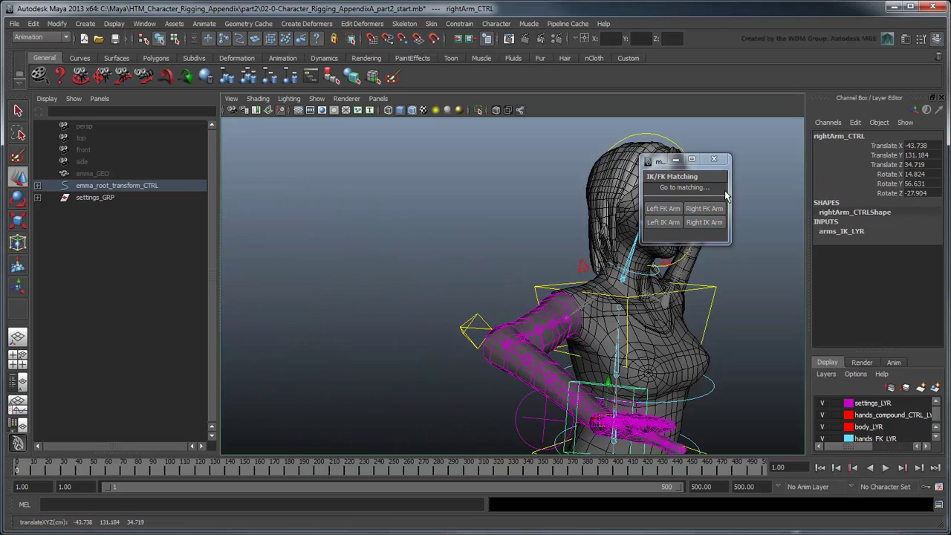
click(715, 227)
click(754, 359)
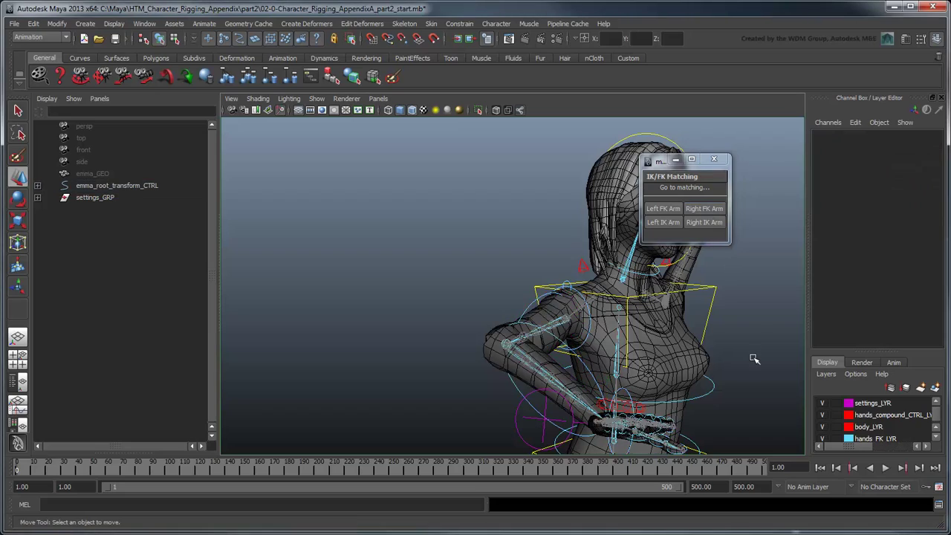
alt+drag(751, 359, 644, 366)
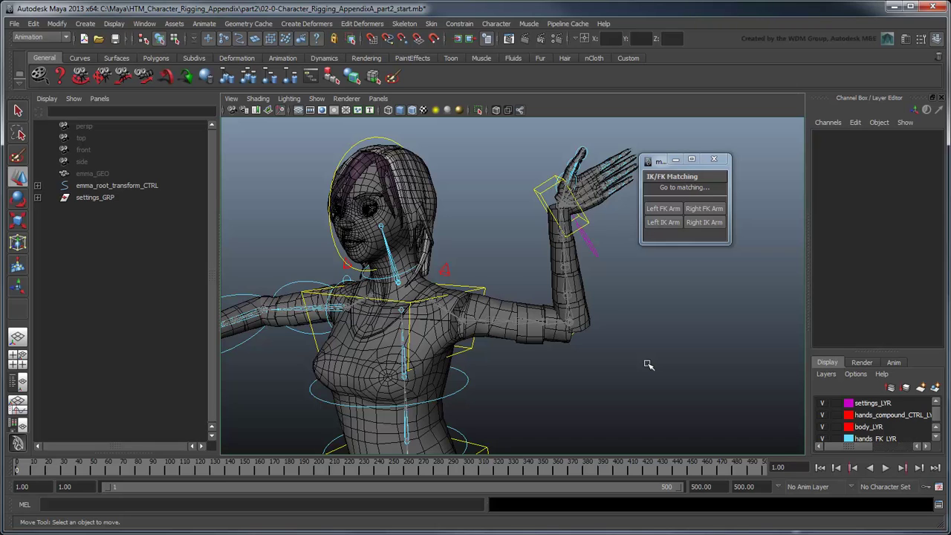
- Stretch leftArm_CTRL outward, snap it back with Left IK Arm, and close the IK/FK Matching window
click(548, 202)
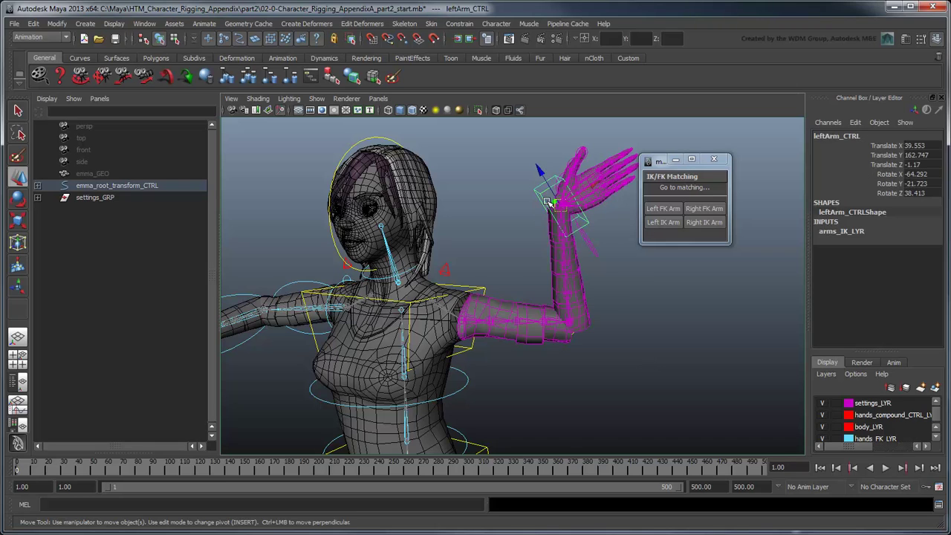
drag(548, 202, 869, 205)
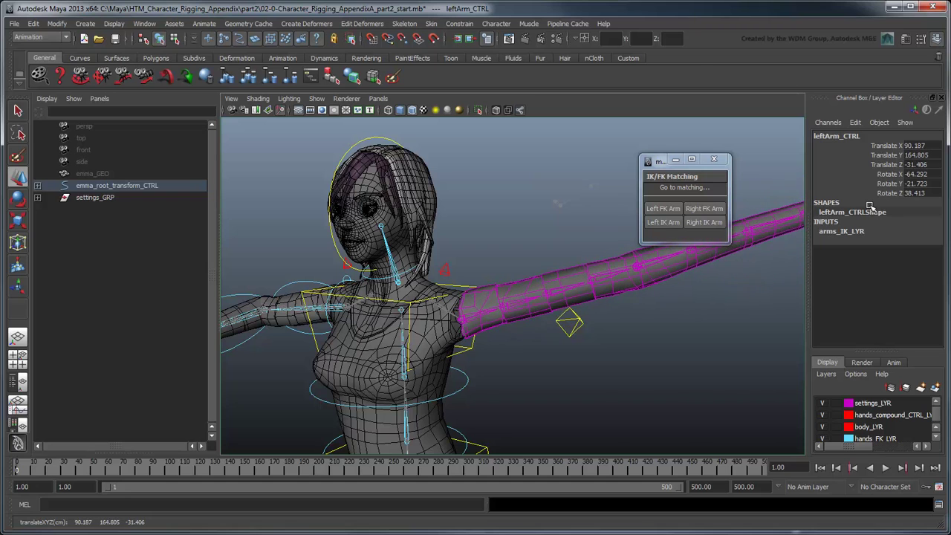
alt+drag(714, 297, 631, 365)
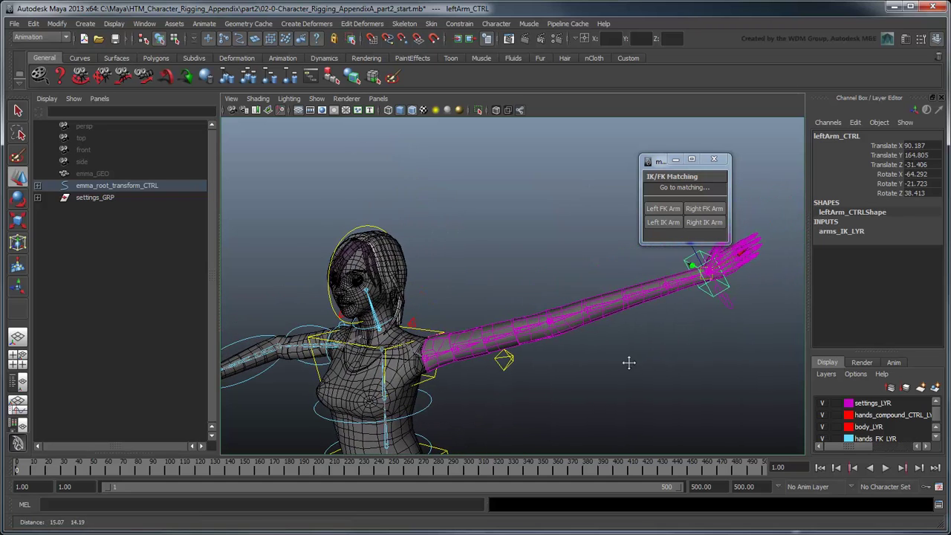
click(663, 222)
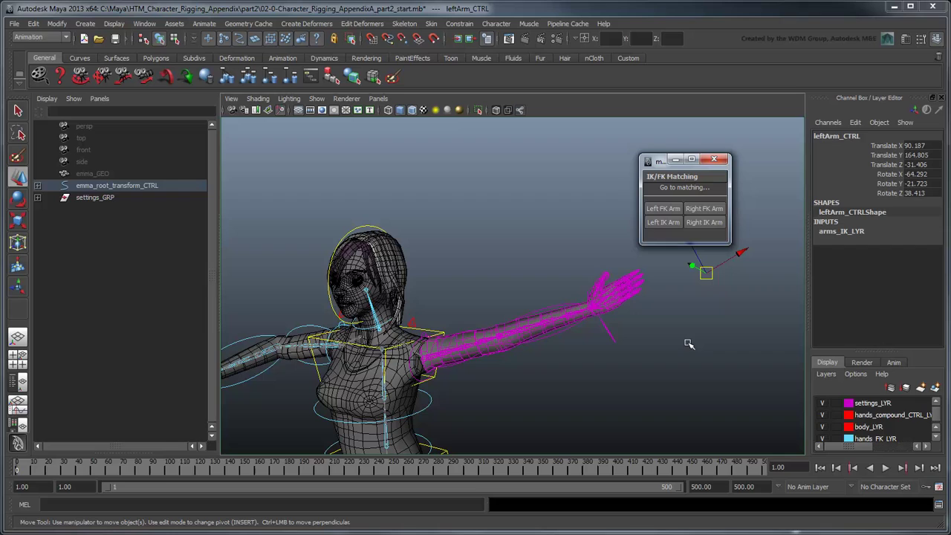
click(714, 159)
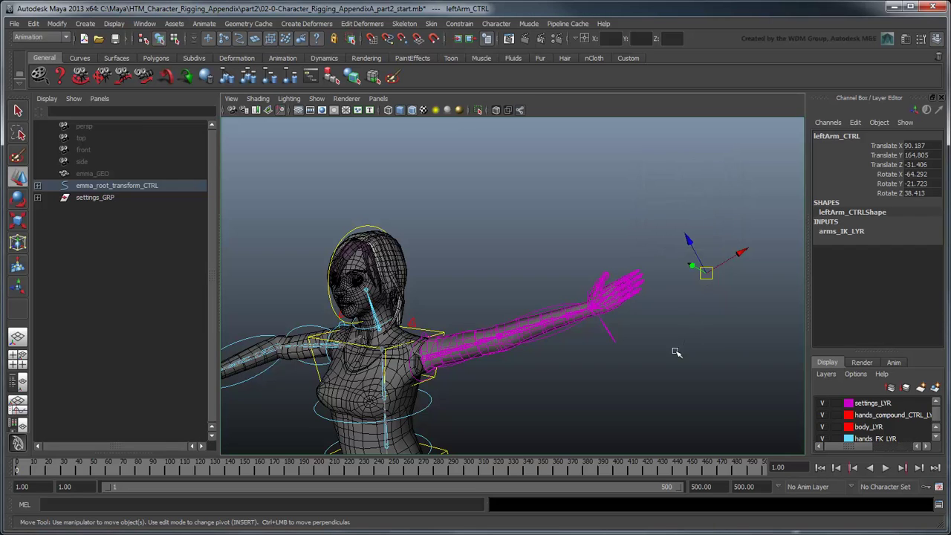